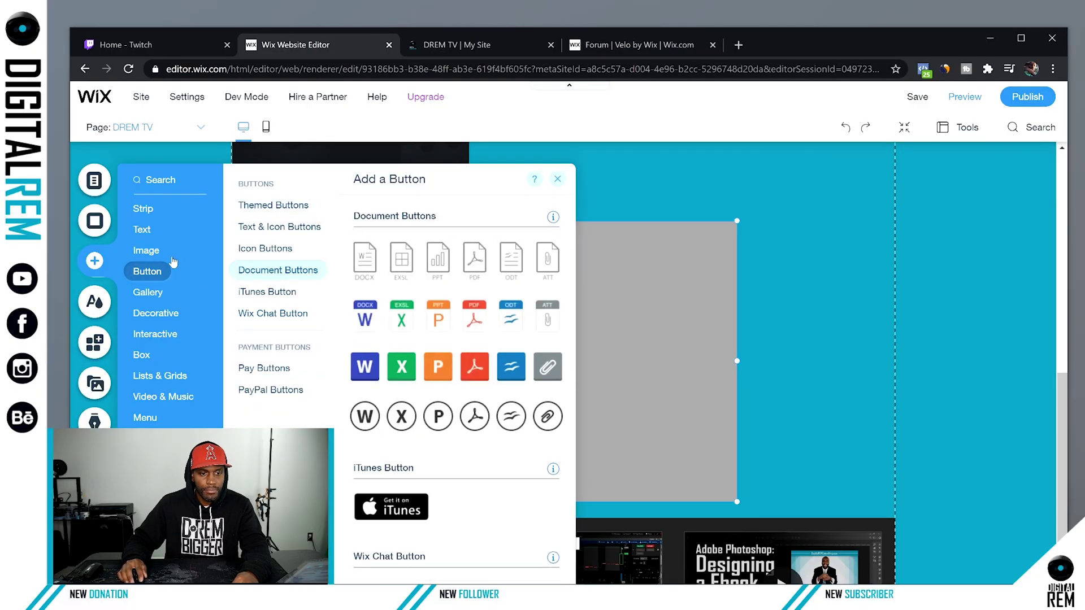
Add an Embed a Site element, stretch it over the left grey box, and open its settings
left_click(147, 292)
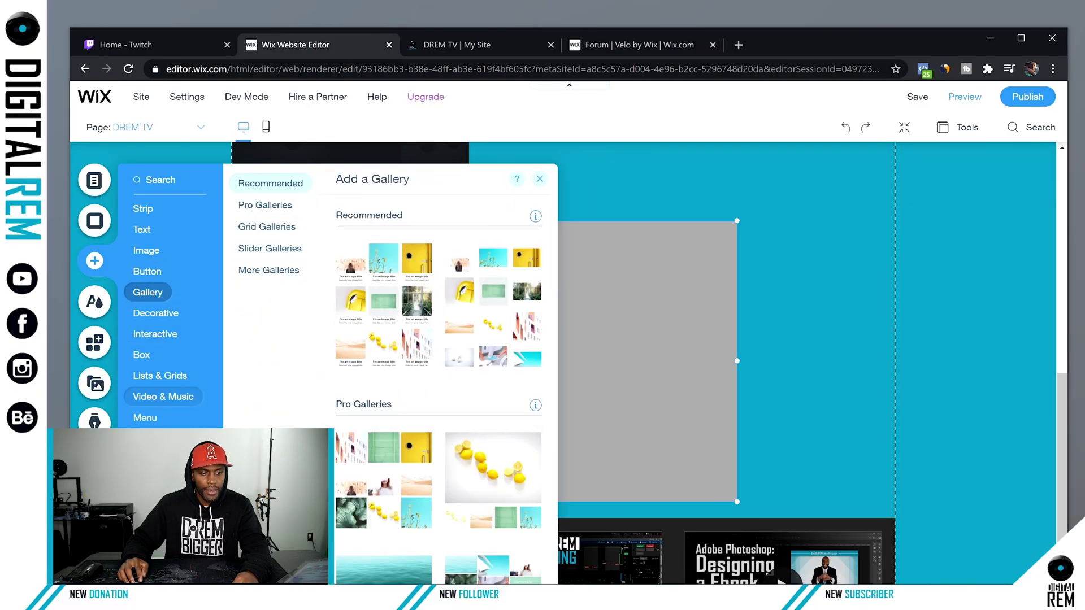
left_click(148, 417)
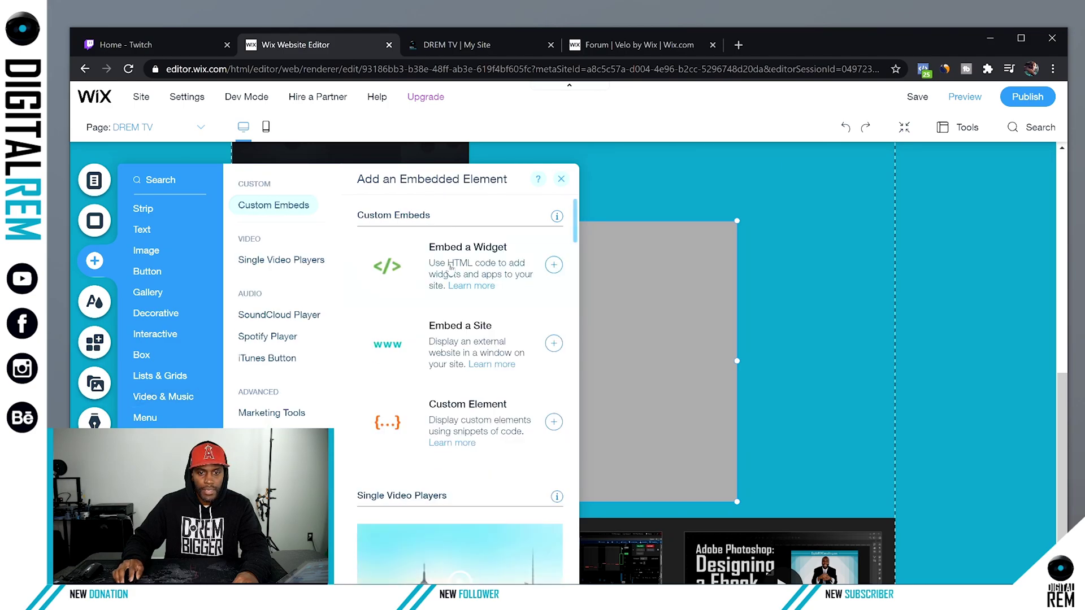
left_click(446, 326)
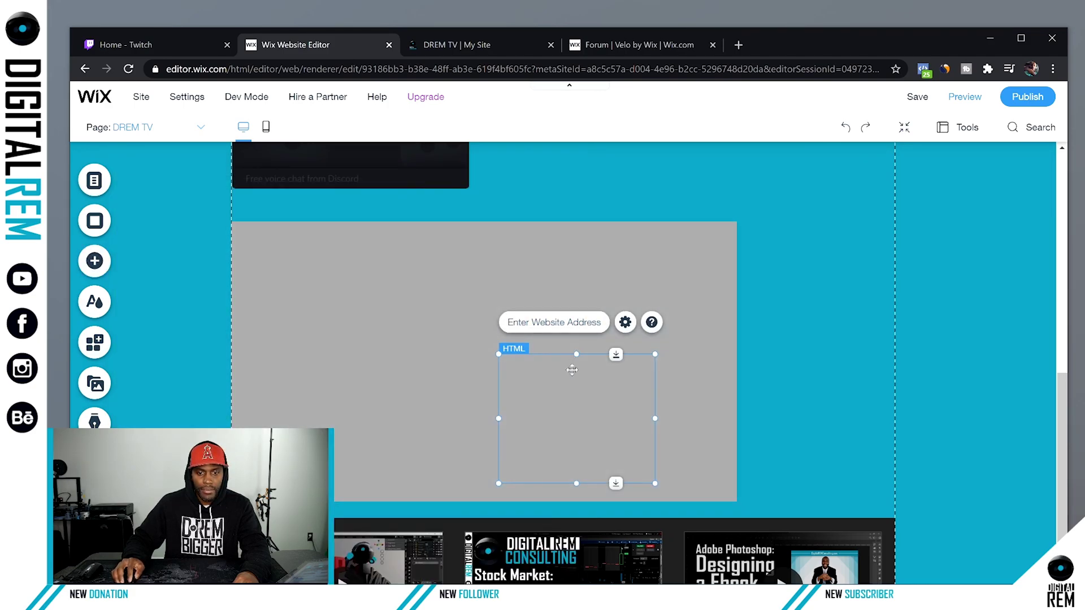
mouse_move(585, 373)
left_mouse_down()
mouse_move(805, 258)
mouse_move(805, 505)
left_mouse_up()
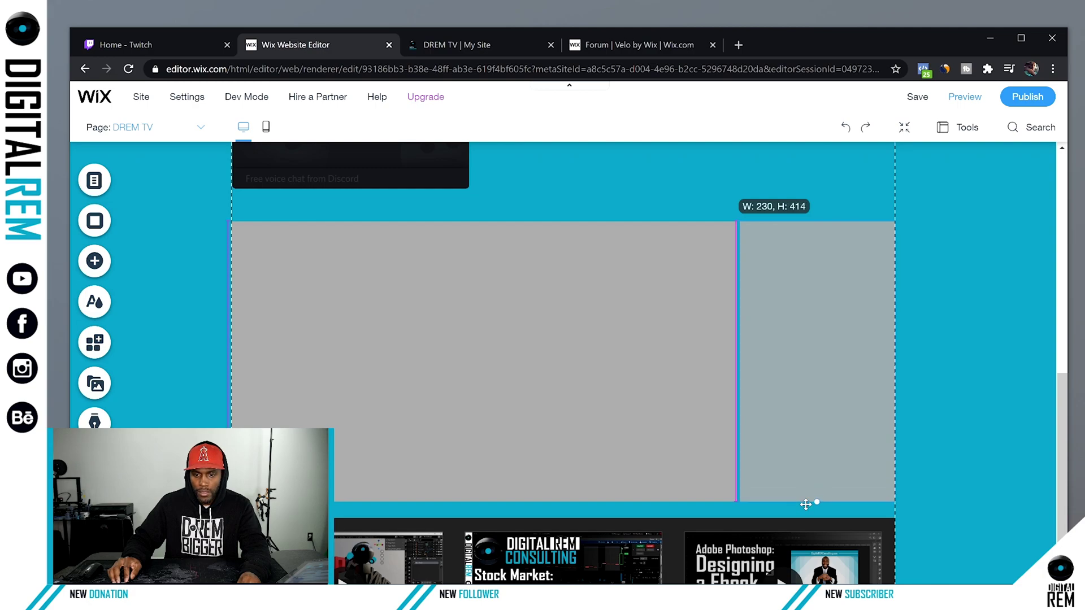
left_click(658, 240)
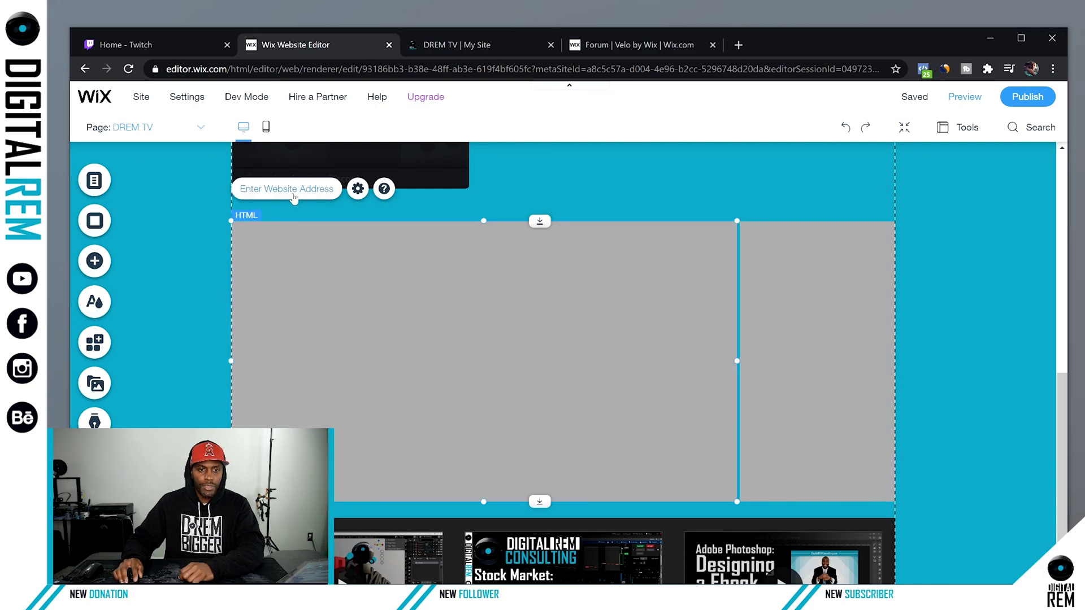
left_click(294, 190)
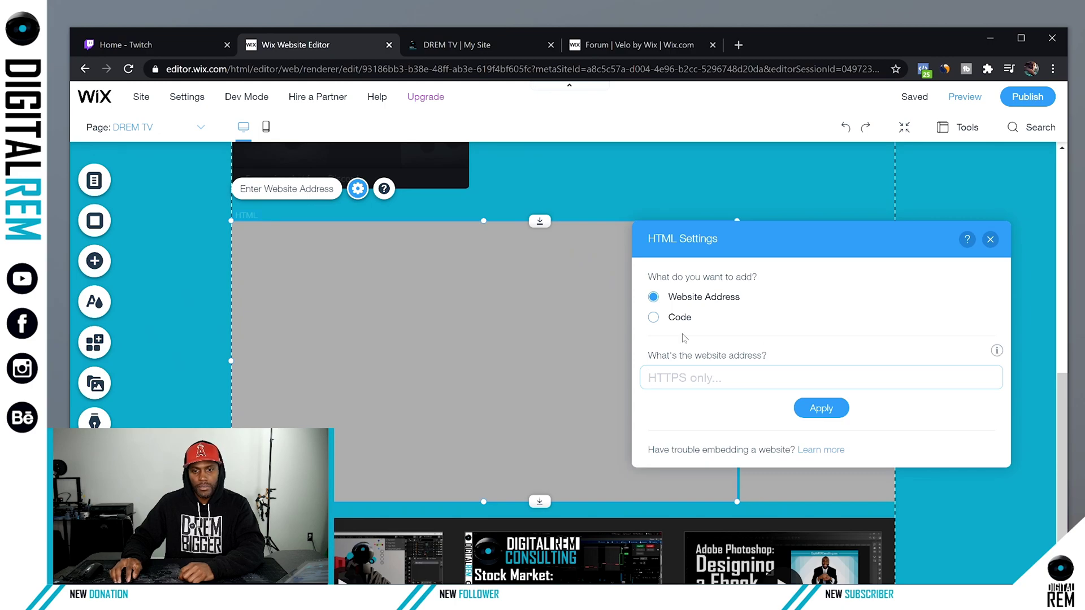
Switch the embed to Code and select Twitch's iframe video player code for digitalrem
left_click(654, 318)
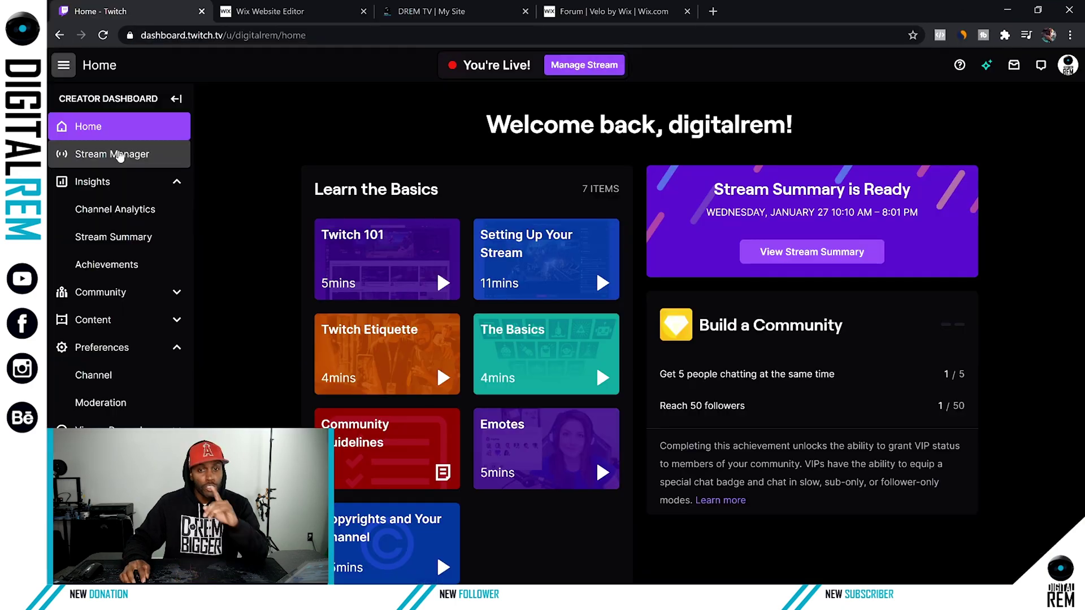
left_click(119, 153)
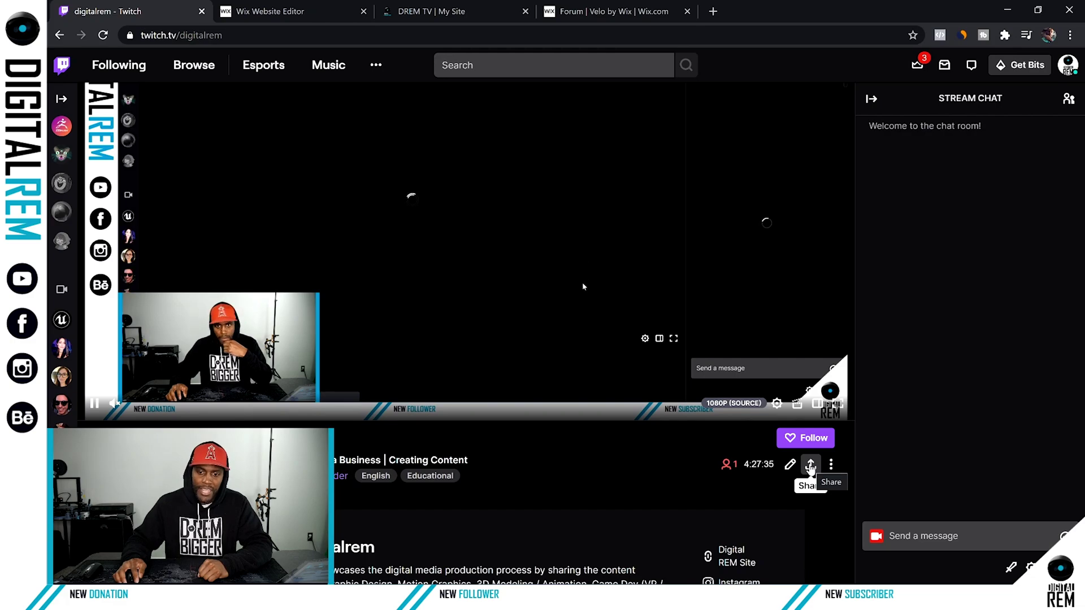
left_click(810, 464)
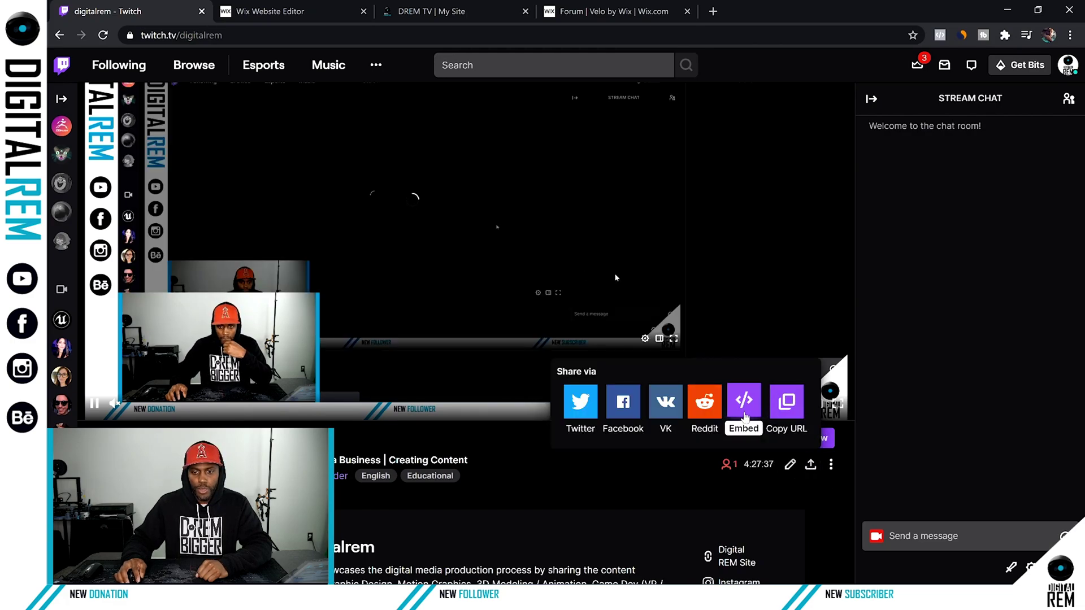
left_click(744, 401)
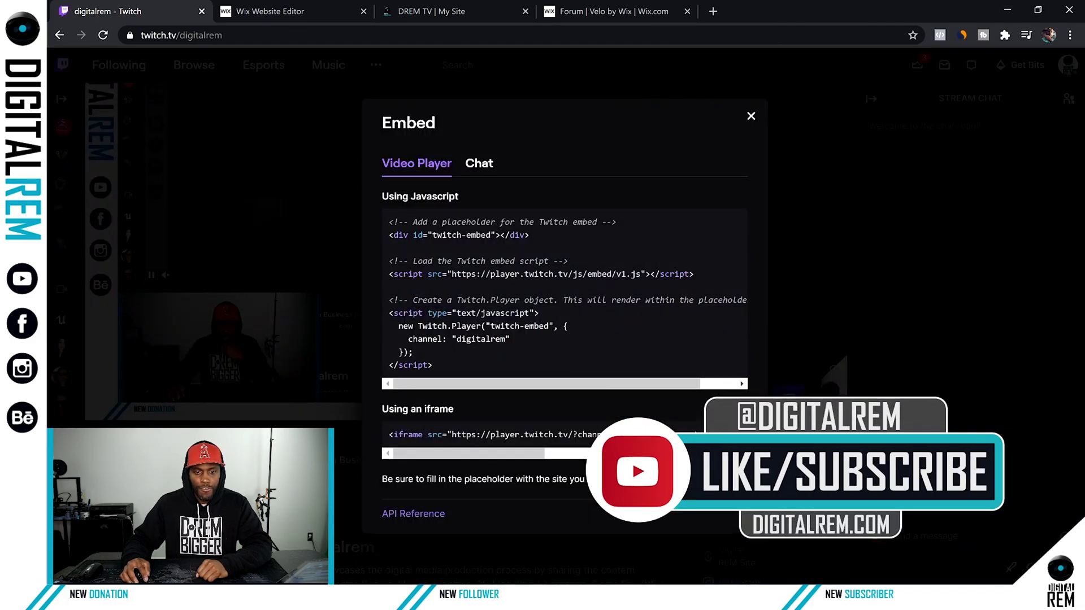
left_click_drag(389, 434, 605, 434)
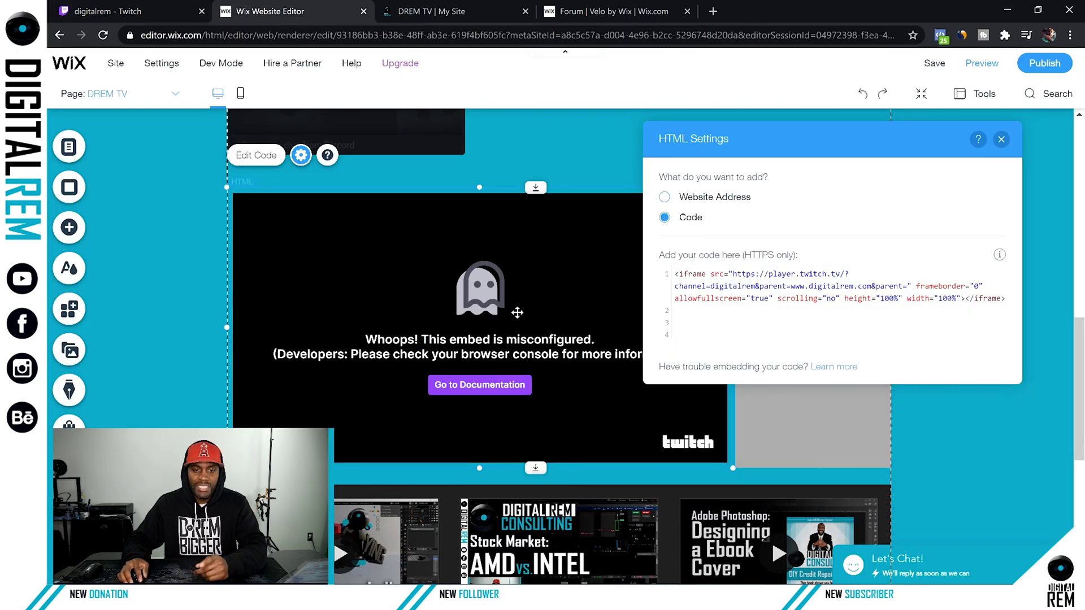
Save the page with the Twitch player embed and view the live DREM TV tab
key("ctrl+s")
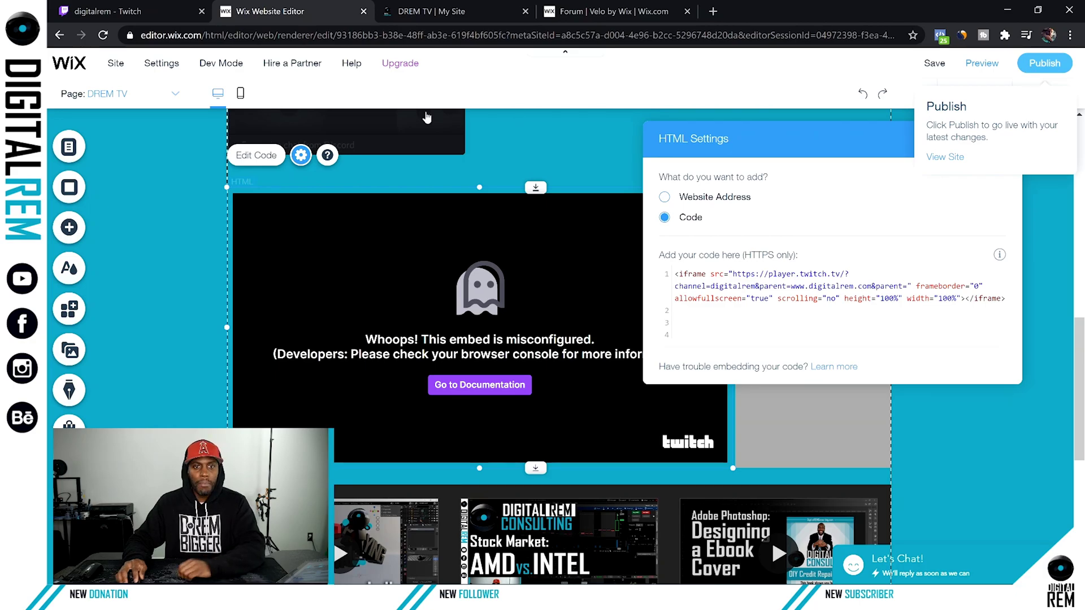
left_click(431, 12)
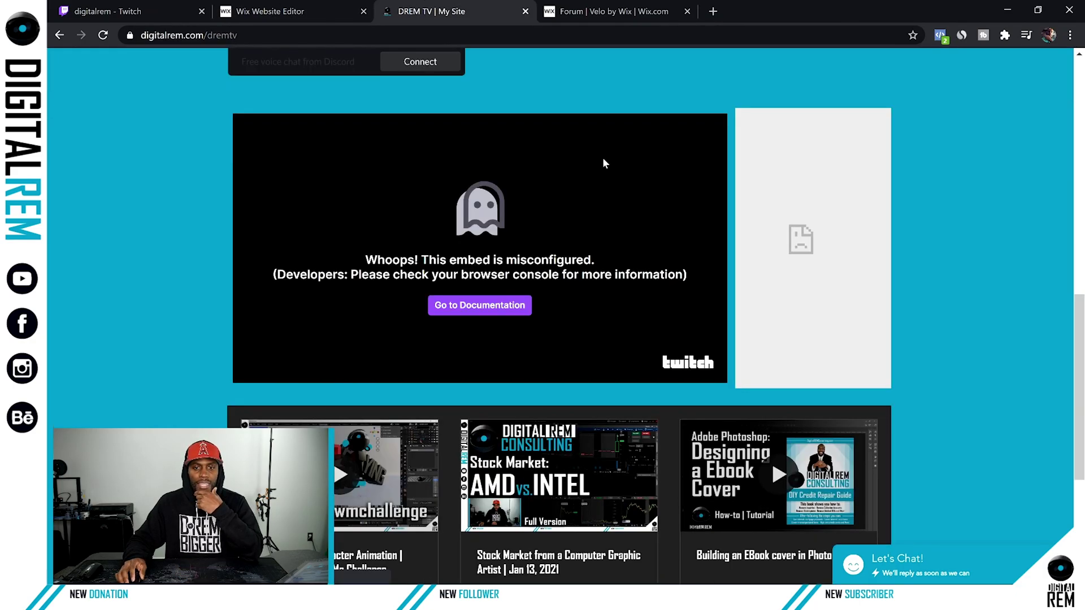
Inspect the broken embed and copy the outer iframe's filesusr.com src address
right_click(549, 144)
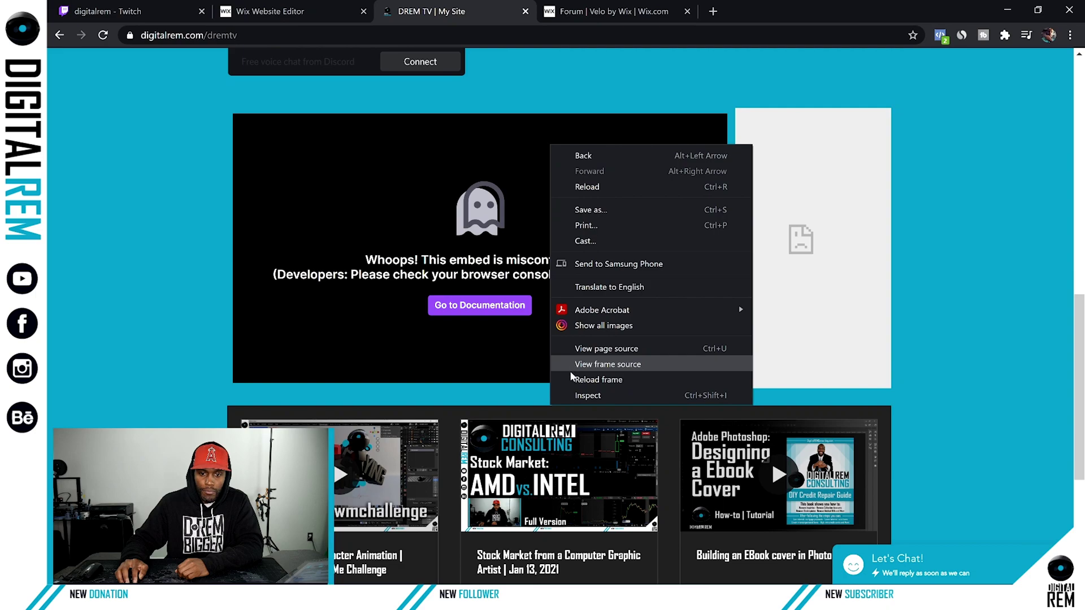
left_click(583, 397)
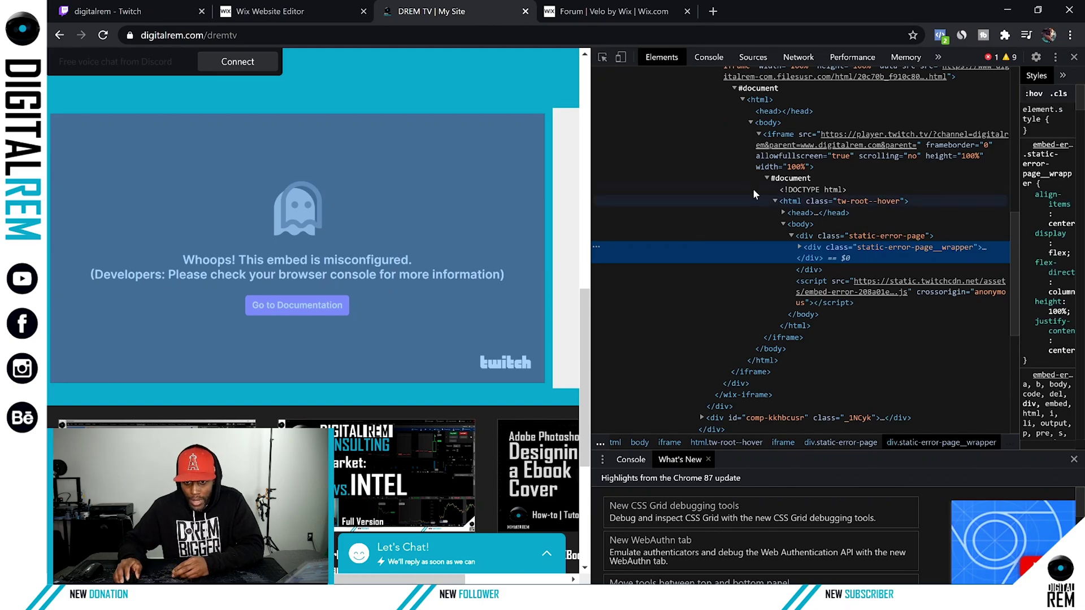
scroll(753, 189, "up", 1)
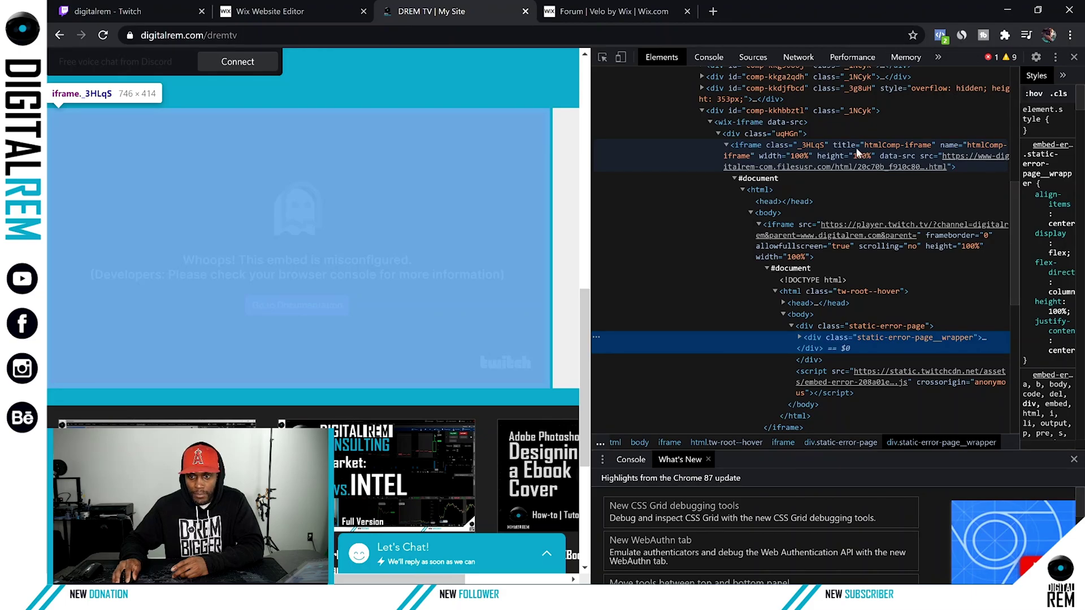
left_click(965, 162)
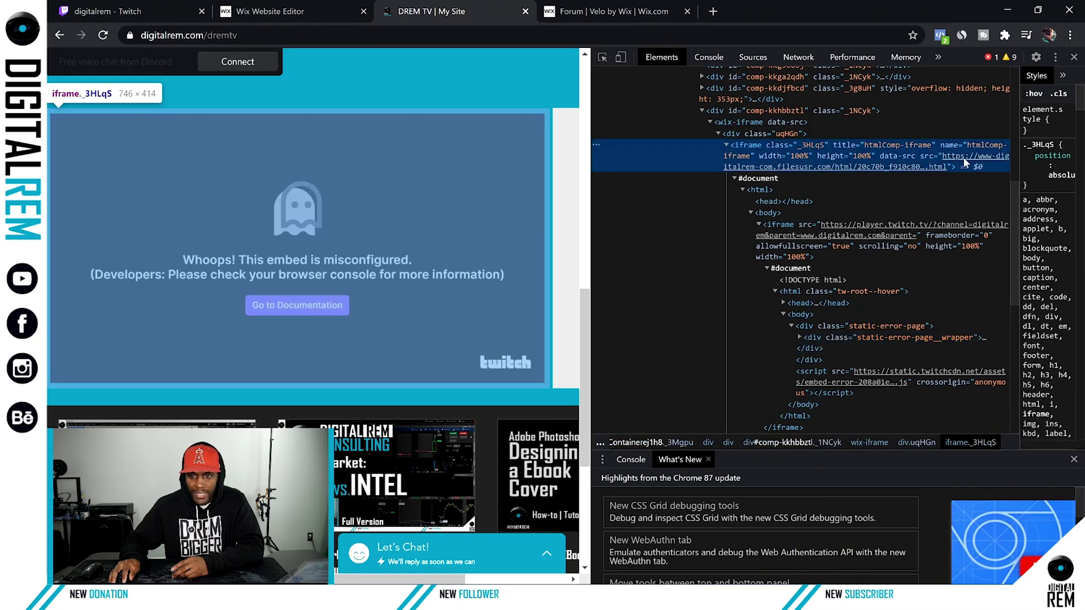
double_click(965, 164)
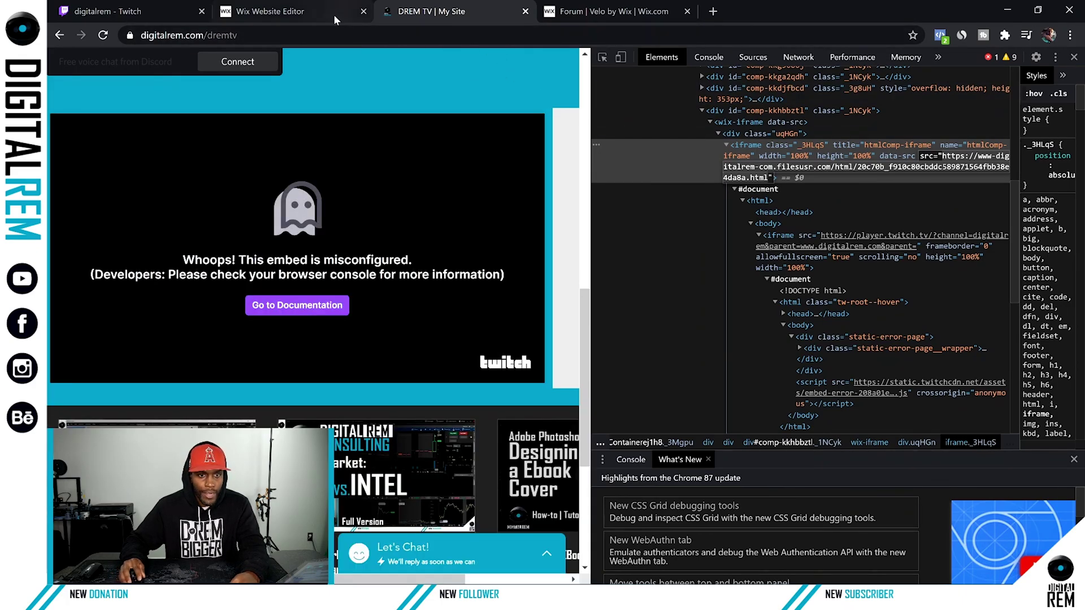
left_click(324, 10)
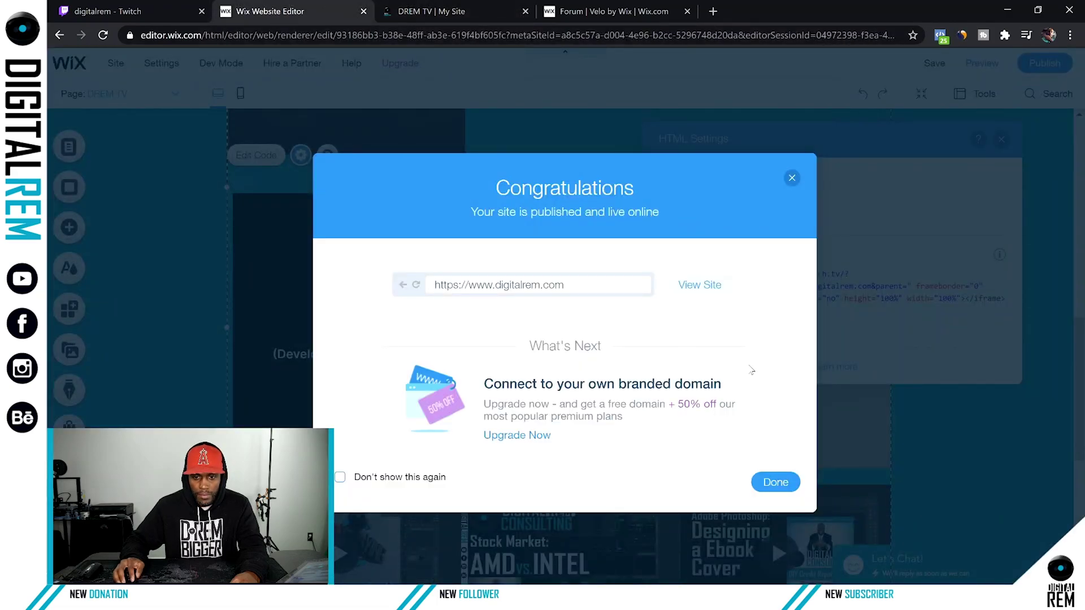
left_click(775, 483)
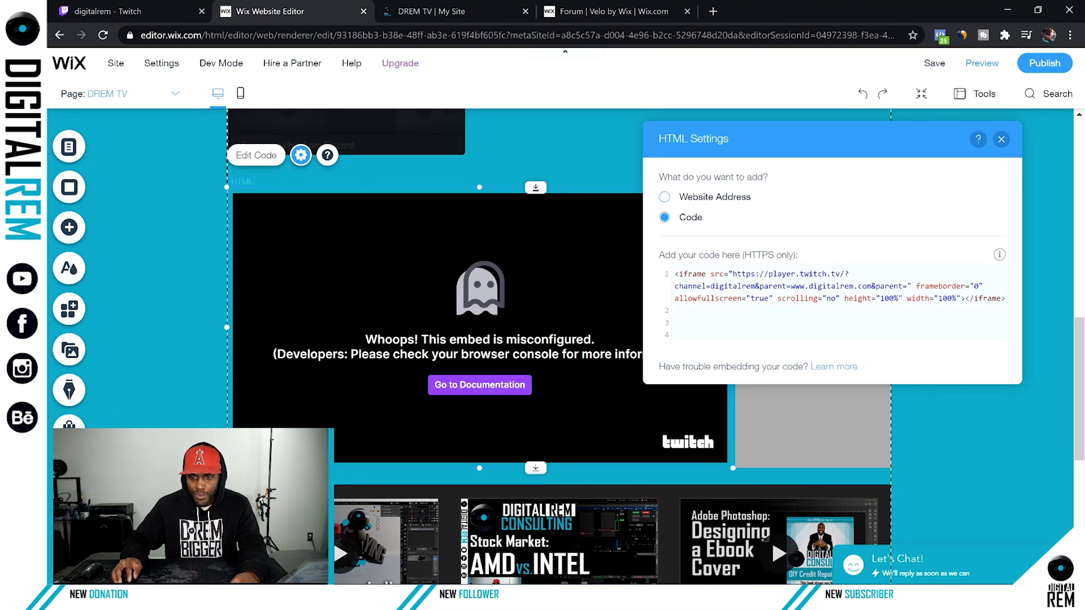
left_click(909, 286)
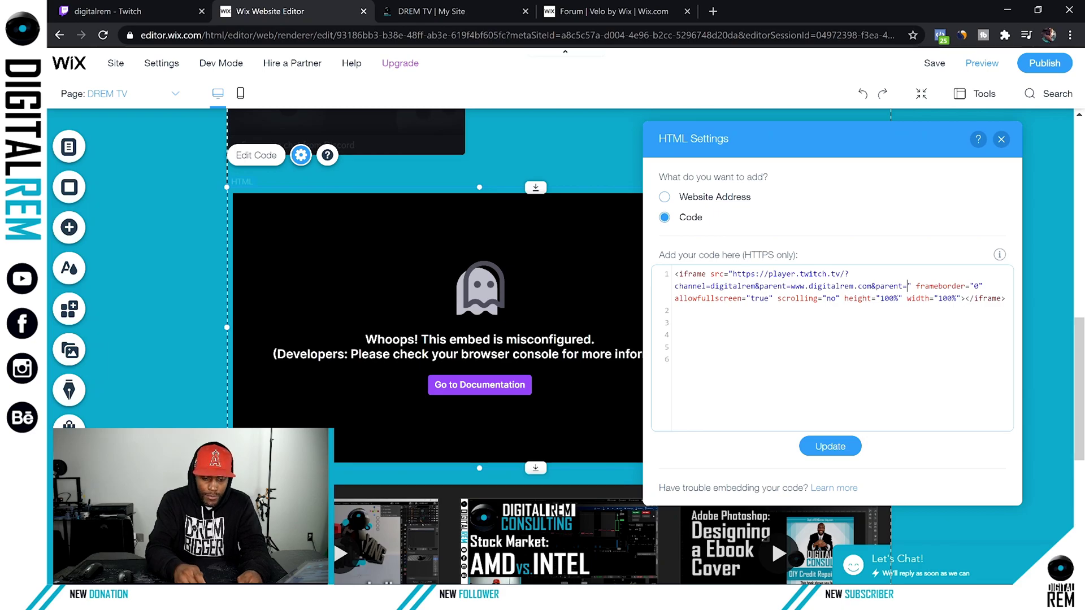
type("\"")
type("https://www-digitalrem-com.filesusr.com/html/20c70b_f910c80cbddc589871564fbb38e4da8a.html")
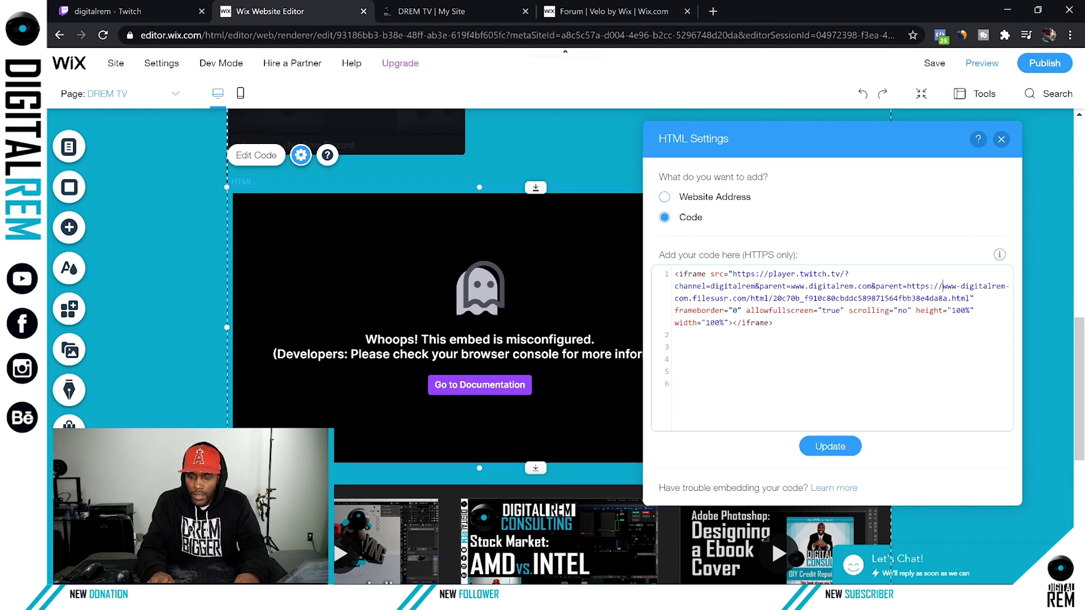
key("BackSpace")
key("BackSpace")
key("BackSpace")
key("BackSpace")
key("BackSpace")
key("BackSpace")
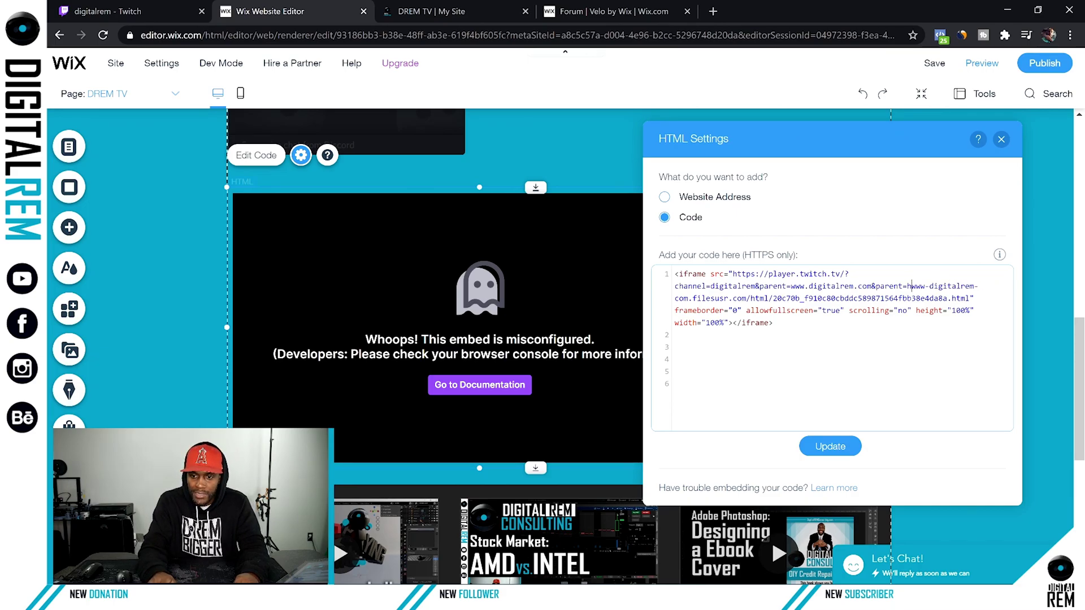
key("BackSpace")
key("BackSpace")
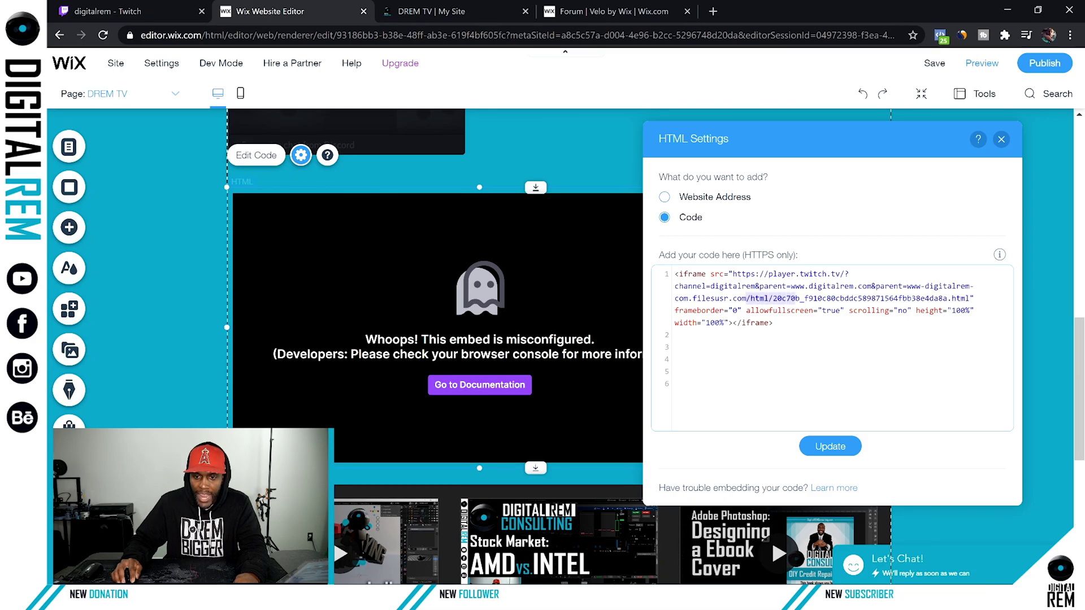
left_click_drag(795, 299, 971, 298)
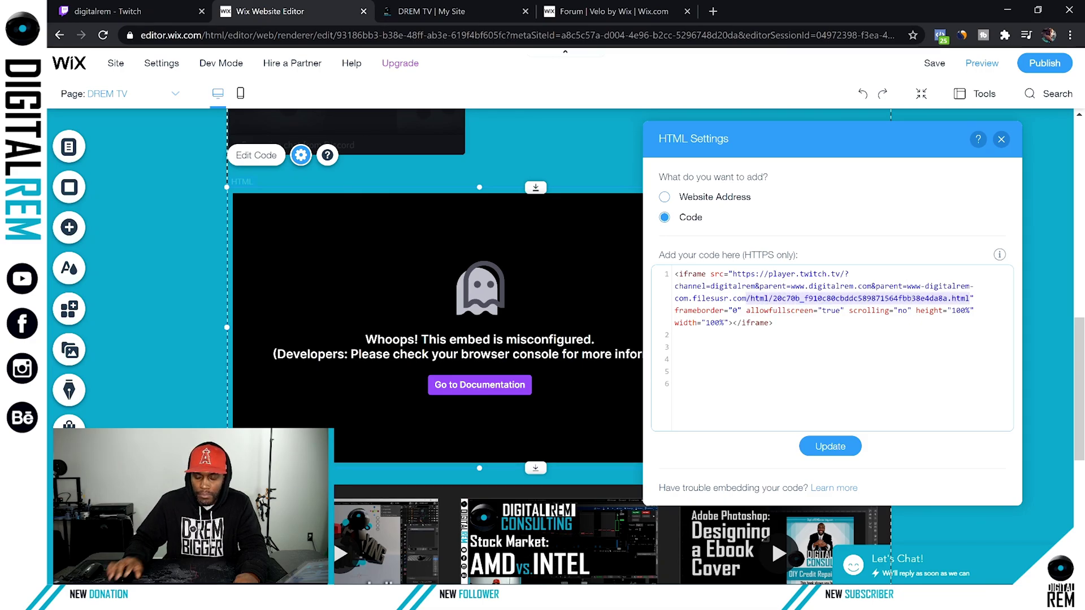
key("BackSpace")
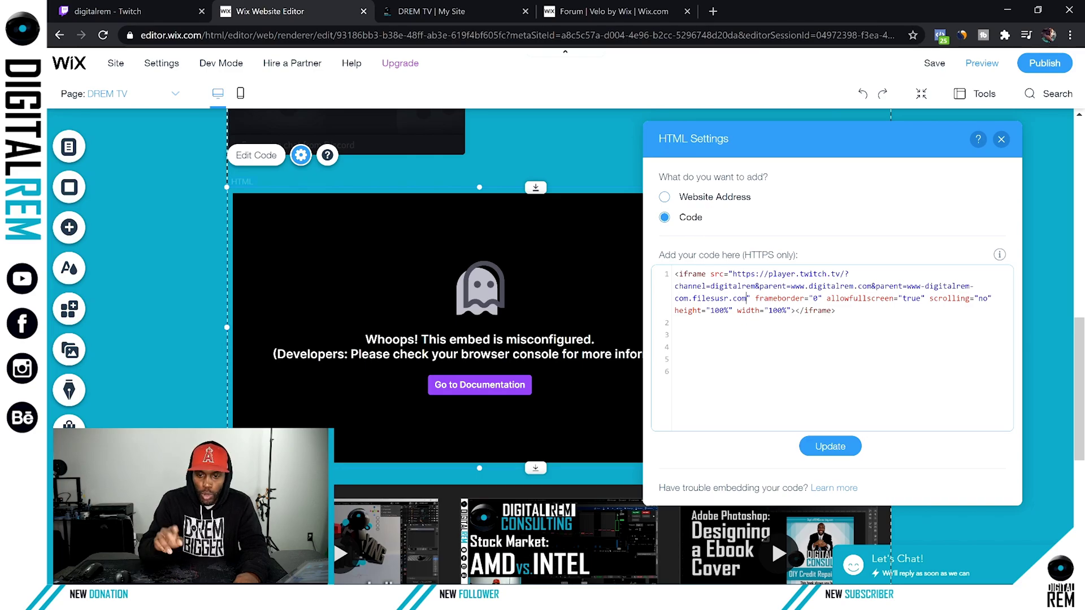
Reload the live DREM TV page and pause the now-working Twitch stream
left_click(433, 11)
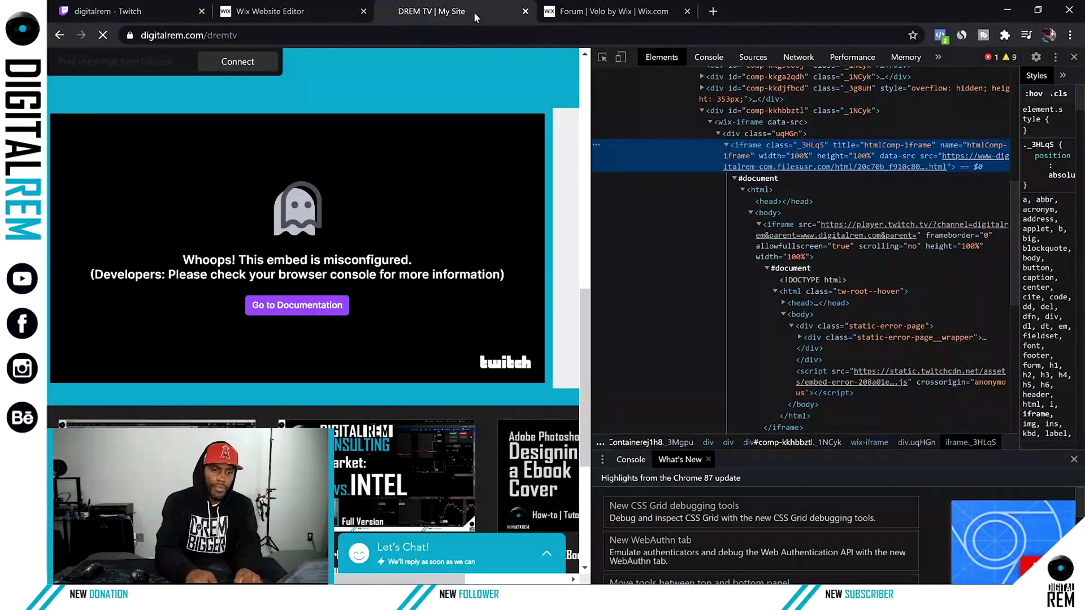
key("F5")
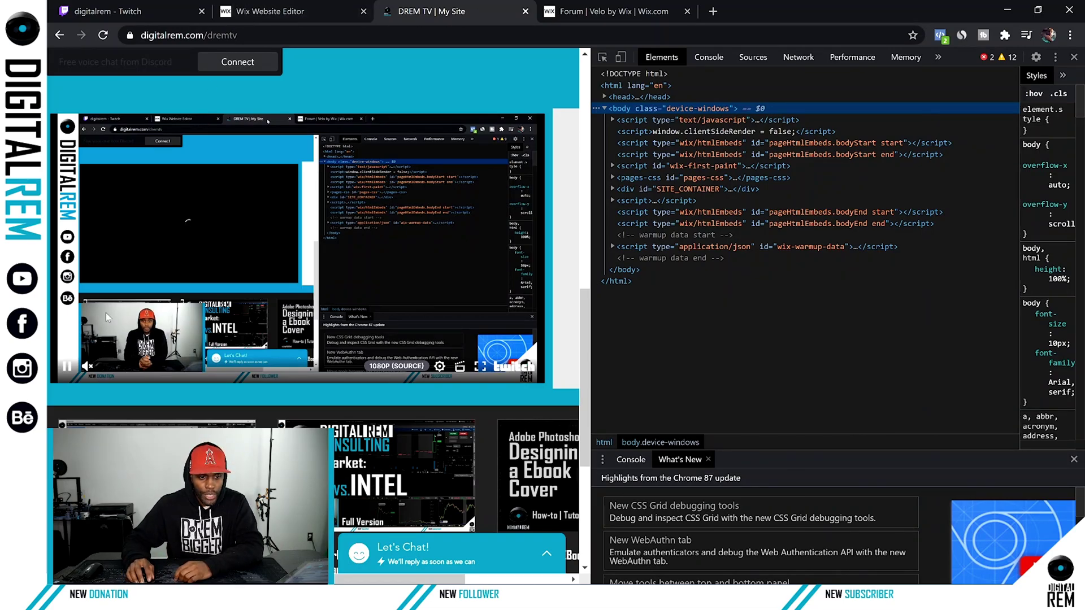
left_click(66, 366)
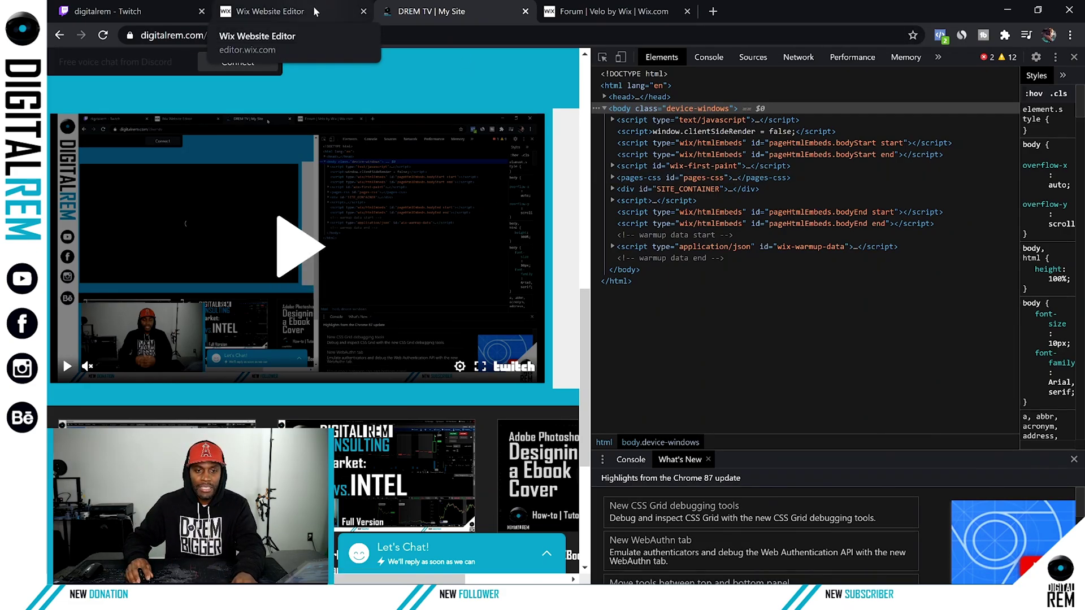
Copy the channel's Twitch chat iframe code from the Embed dialog's Chat tab
left_click(270, 11)
left_click(107, 10)
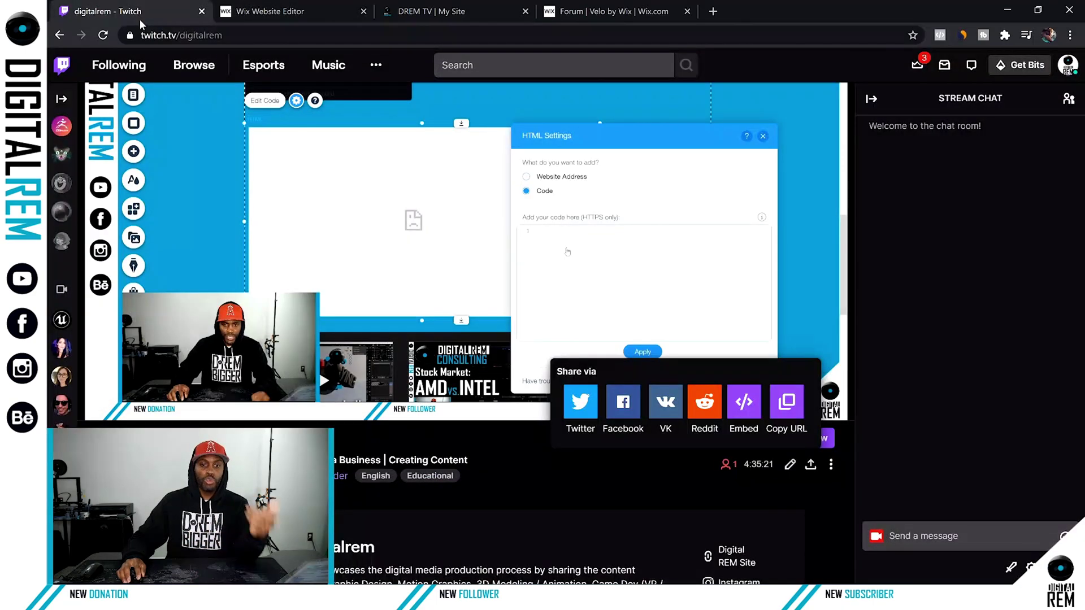
left_click(744, 403)
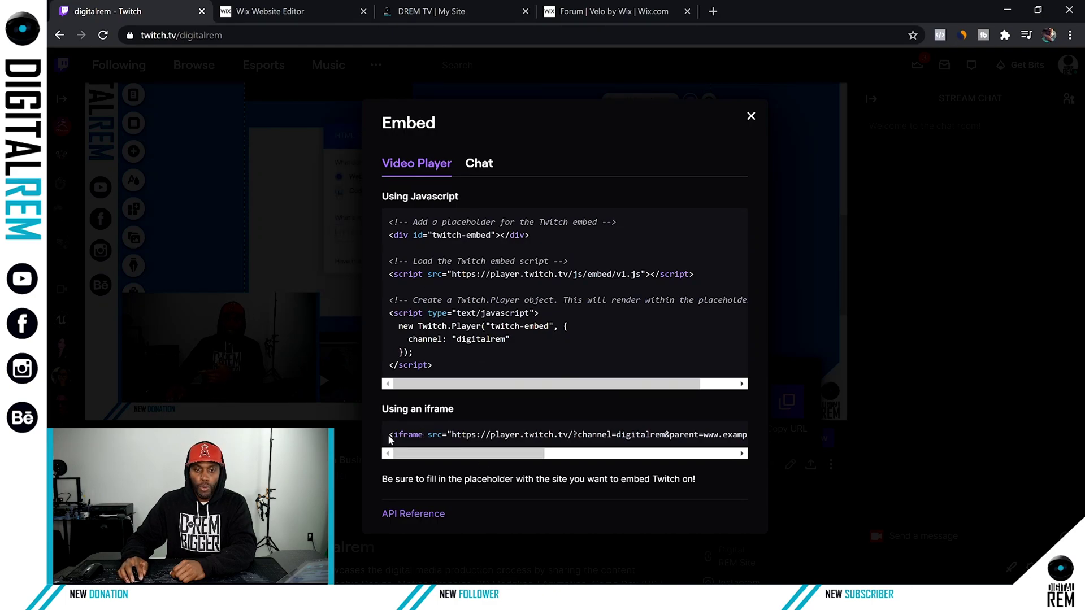
mouse_move(389, 435)
left_mouse_down()
mouse_move(757, 459)
mouse_move(757, 440)
left_mouse_up()
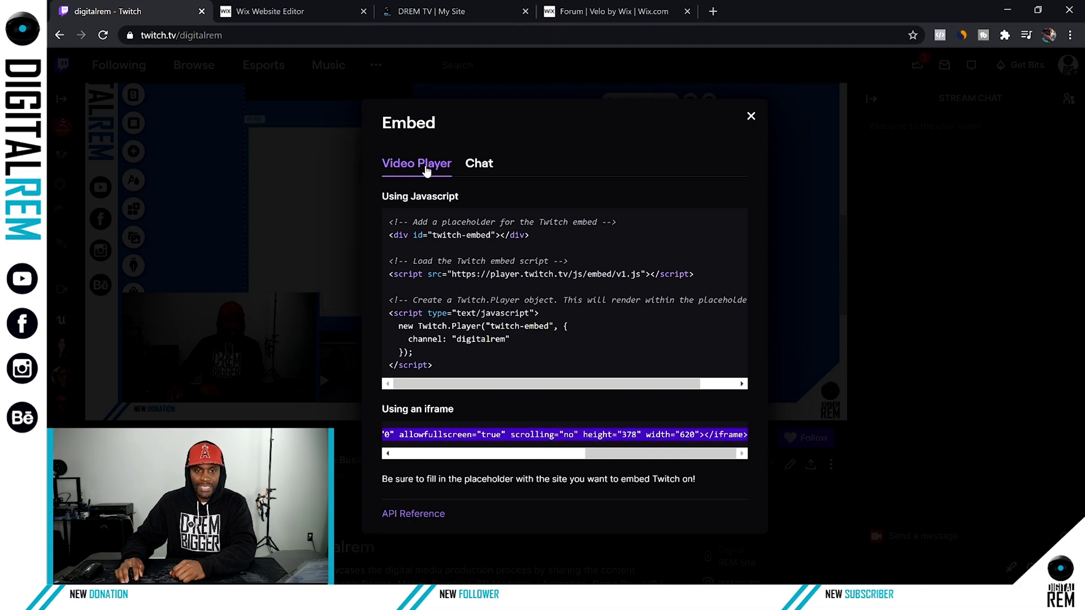
left_click(481, 164)
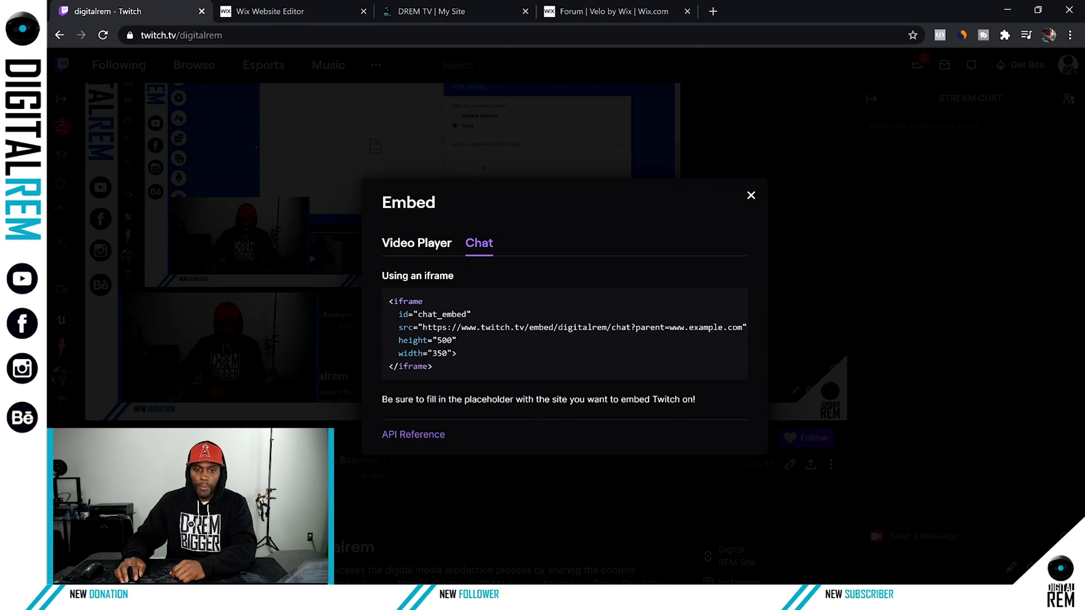
left_click_drag(389, 301, 465, 367)
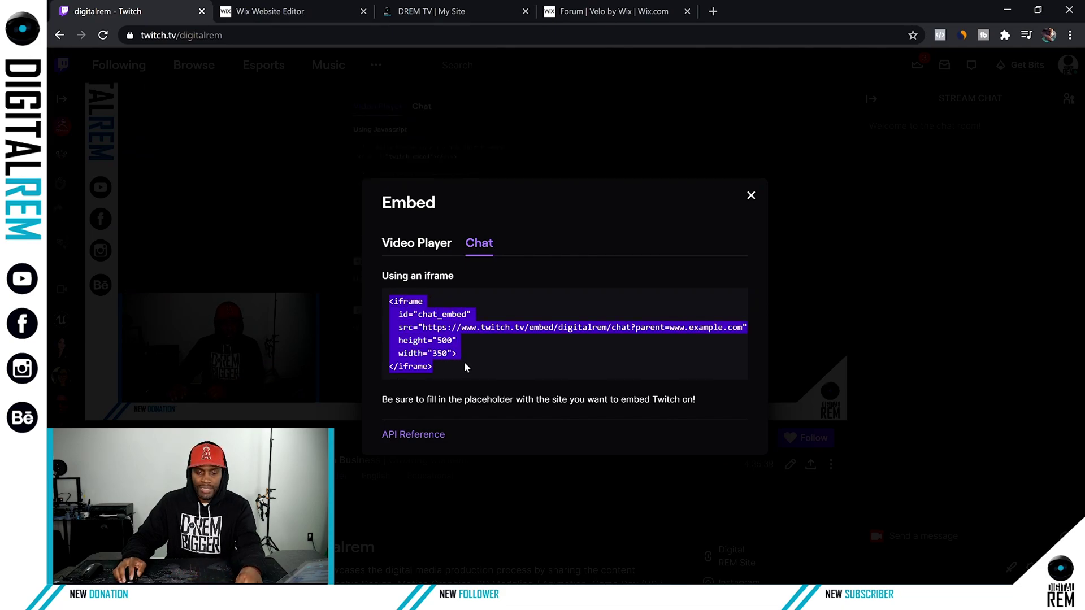
key("ctrl+c")
key("ctrl+Tab")
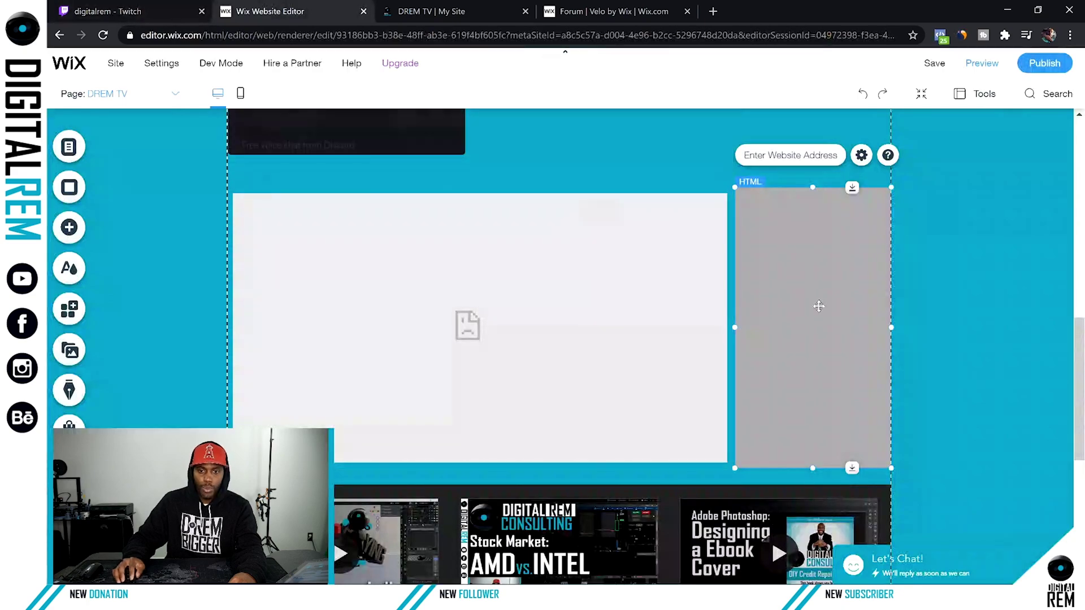
left_click(780, 155)
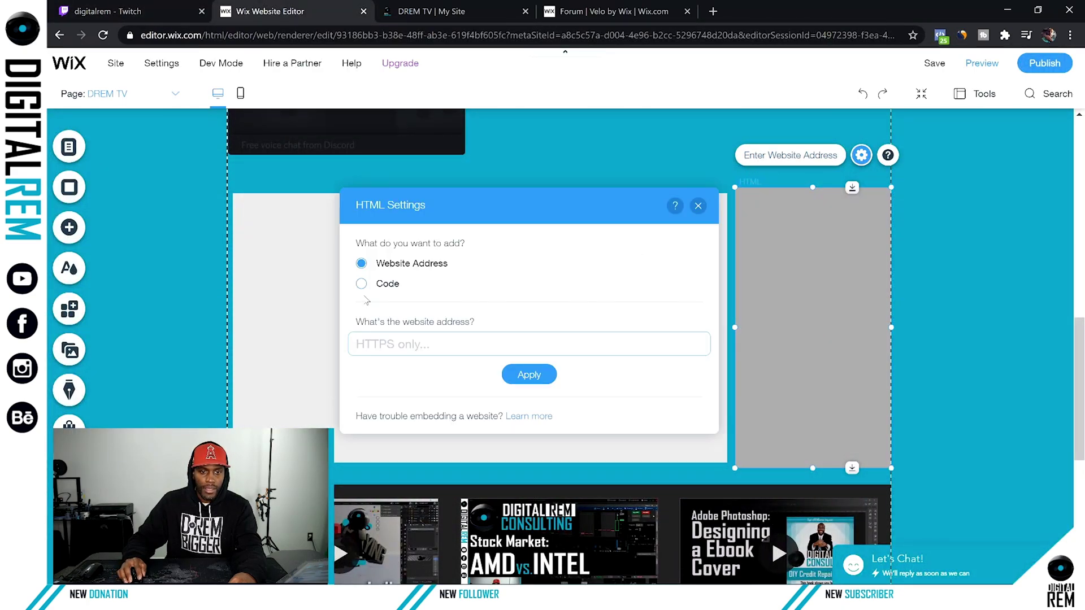
left_click(361, 283)
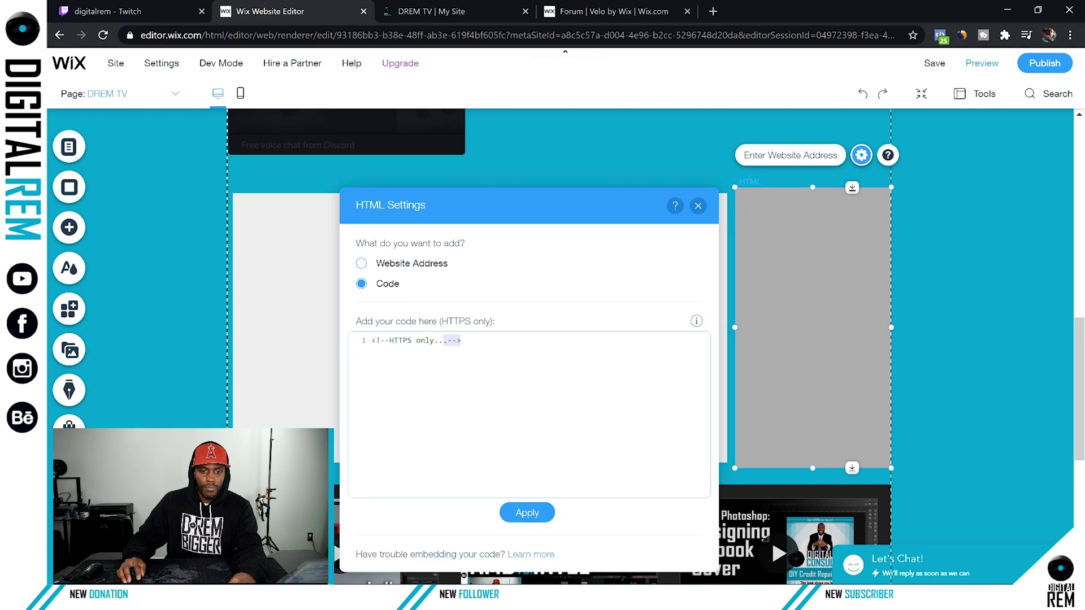
left_click(475, 376)
key("ctrl+v")
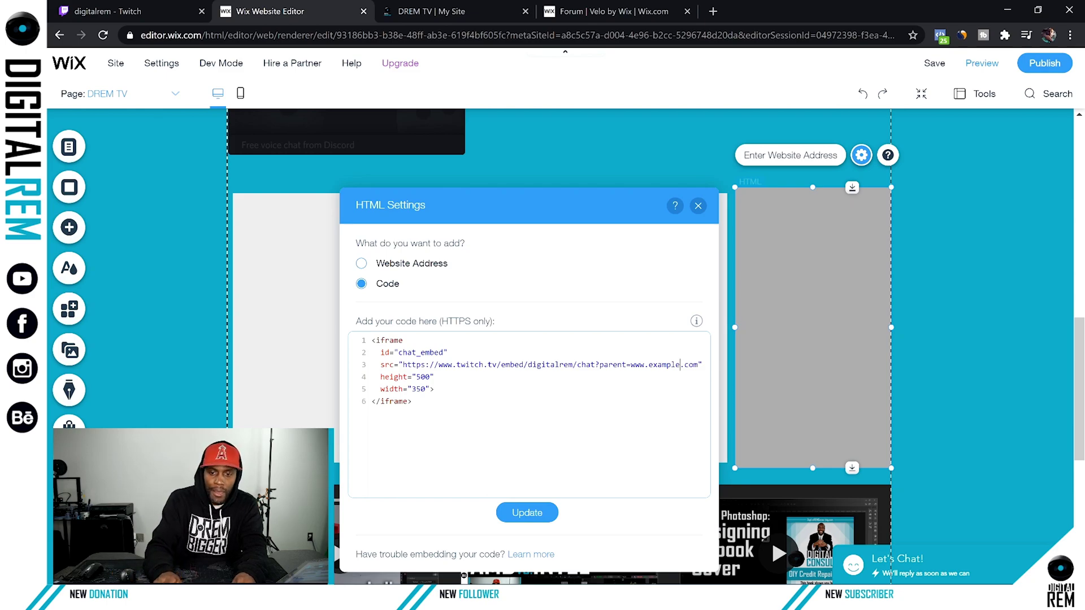
key("BackSpace")
key("BackSpace")
key("BackSpace")
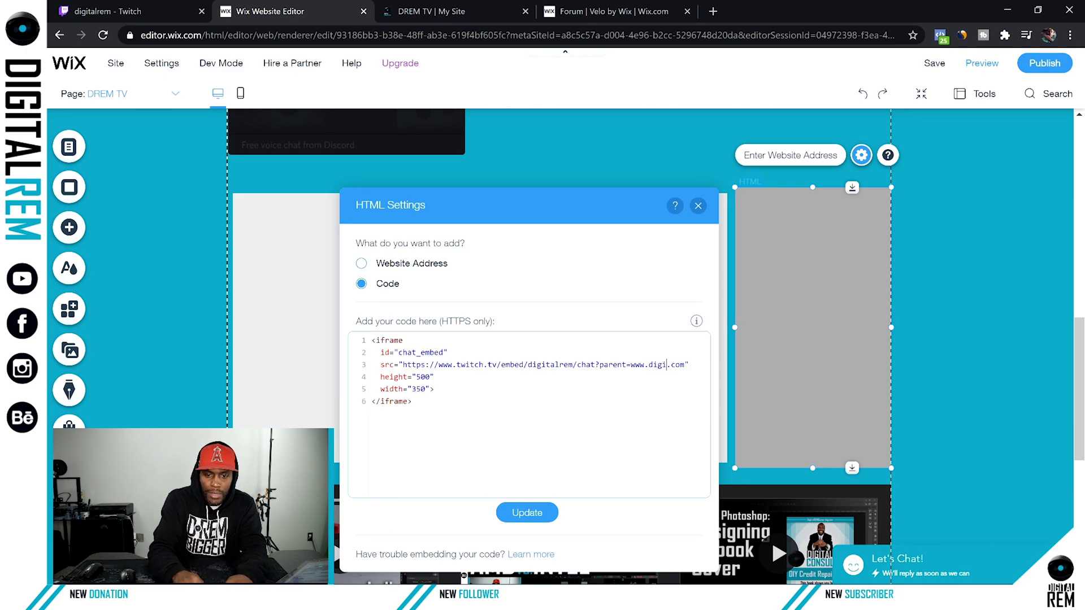
type("talrem")
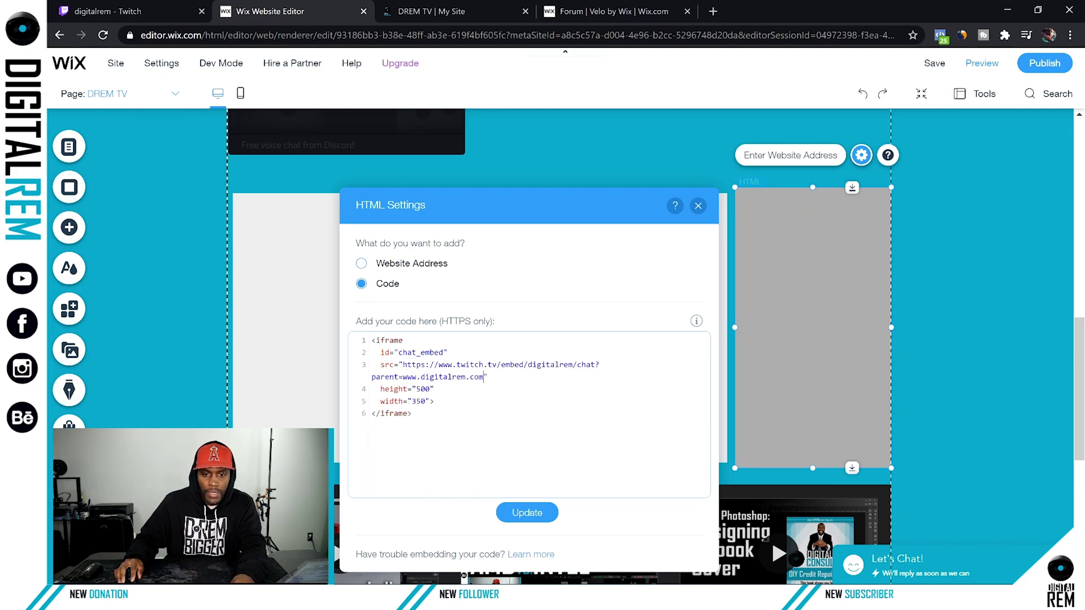
type("\"")
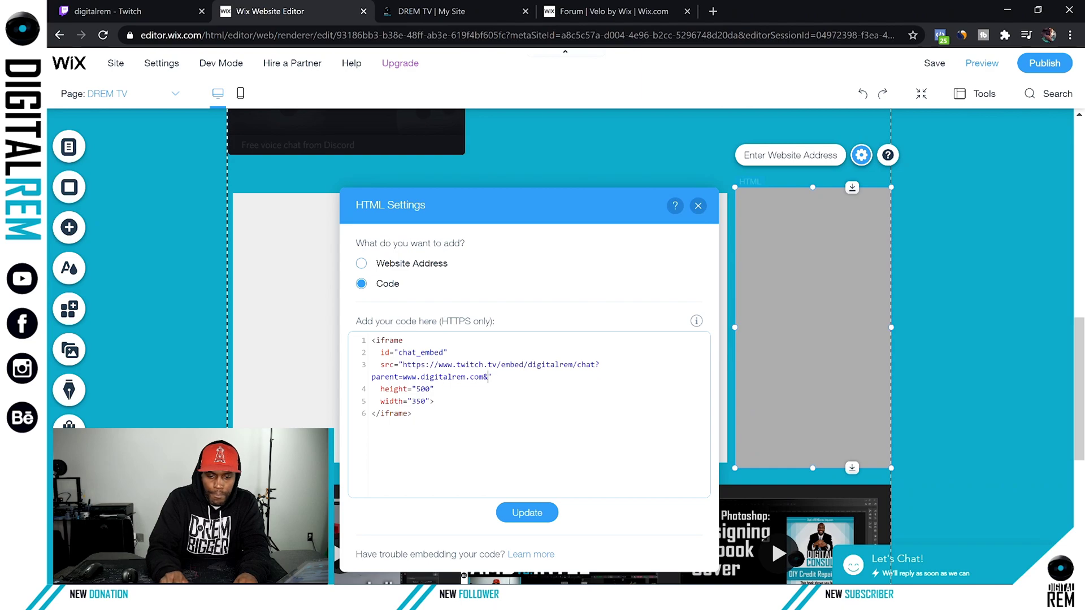
type("paren")
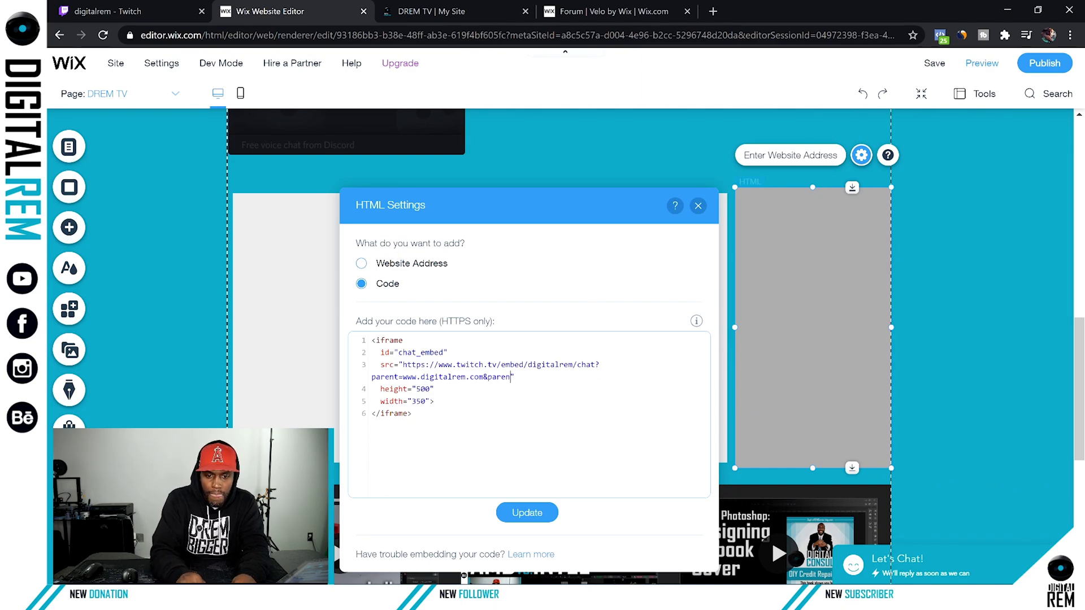
type("t=")
left_click(528, 512)
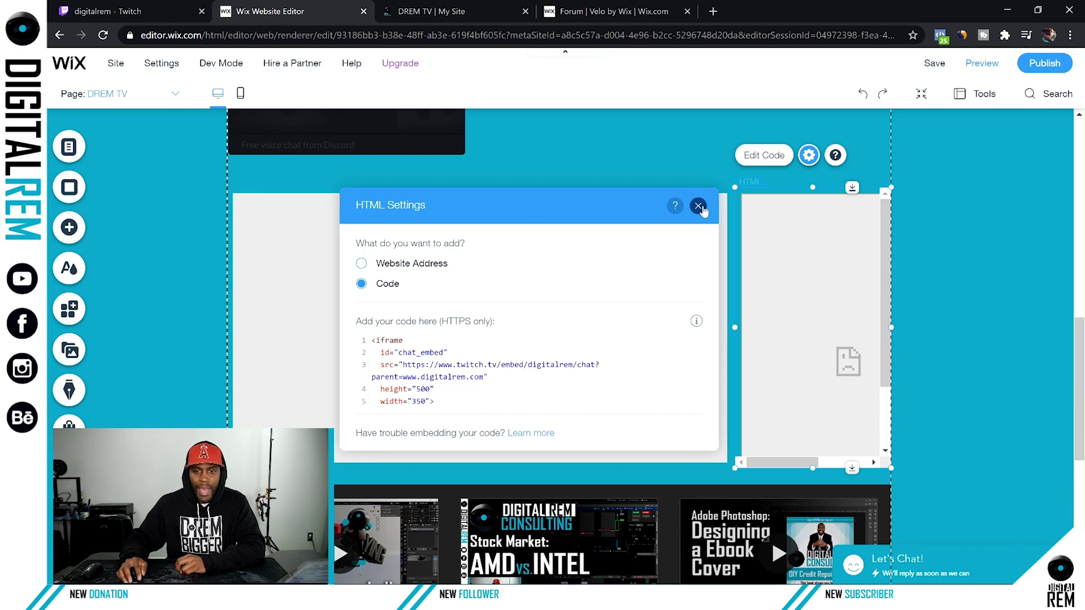
Select &parent=www-digitalrem-com.filesusr.com in the video player's embed code to copy it
left_click(698, 205)
left_click(509, 242)
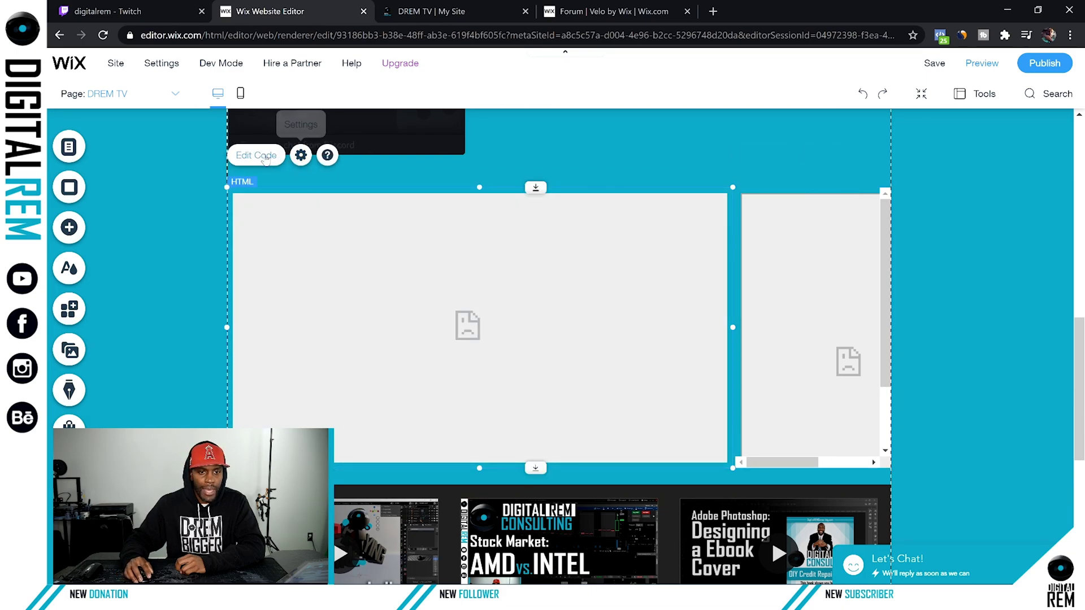
left_click(301, 156)
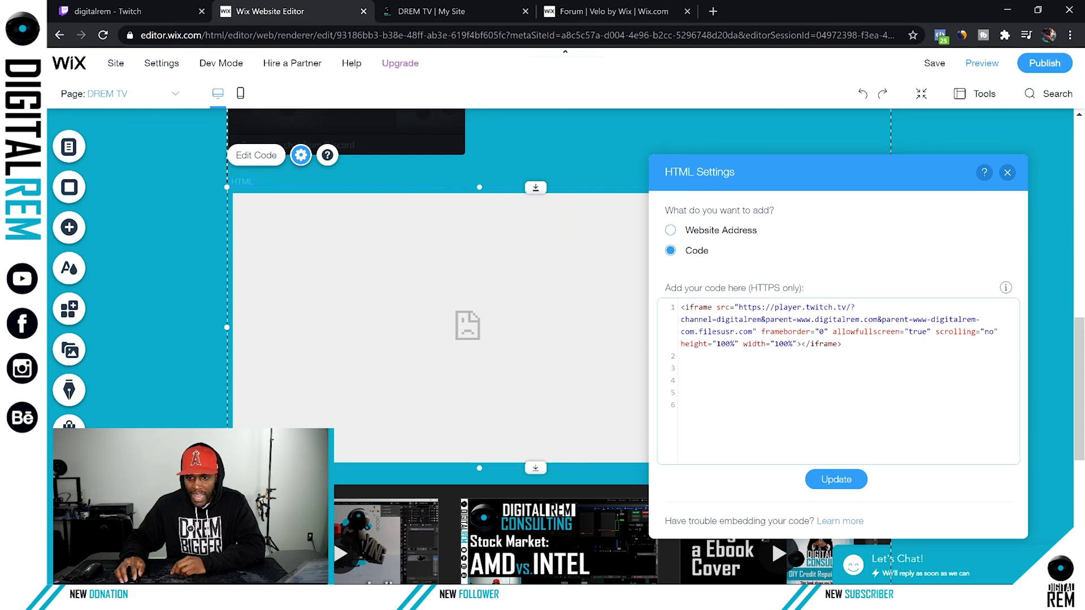
mouse_move(877, 320)
left_mouse_down()
mouse_move(1000, 332)
mouse_move(736, 332)
left_mouse_up()
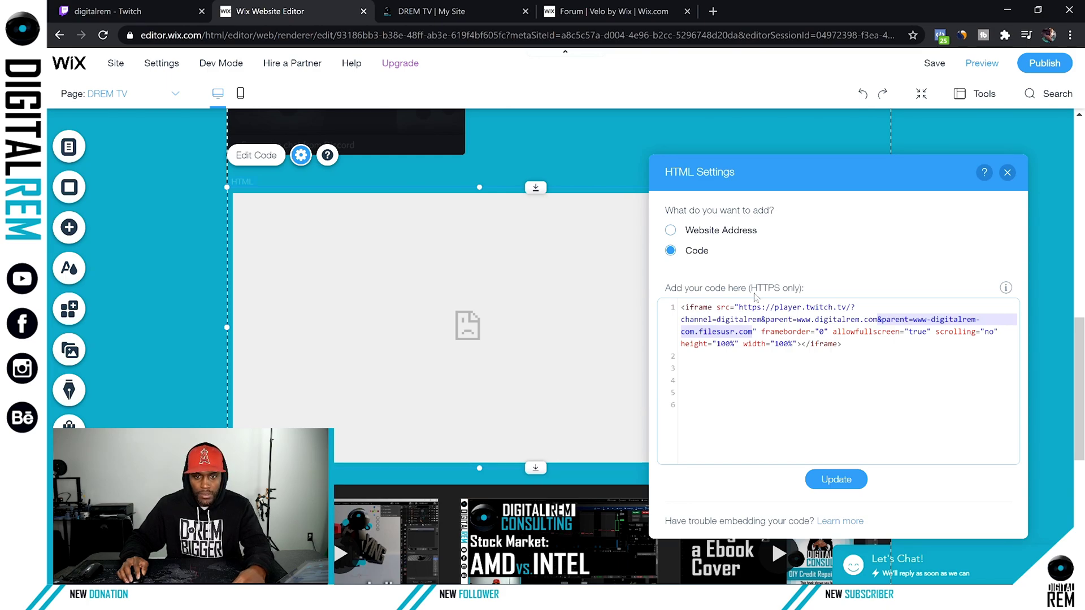
left_click(1008, 174)
Reopen the chat HTML box's embed code through its right-click menu
left_click(783, 289)
right_click(782, 289)
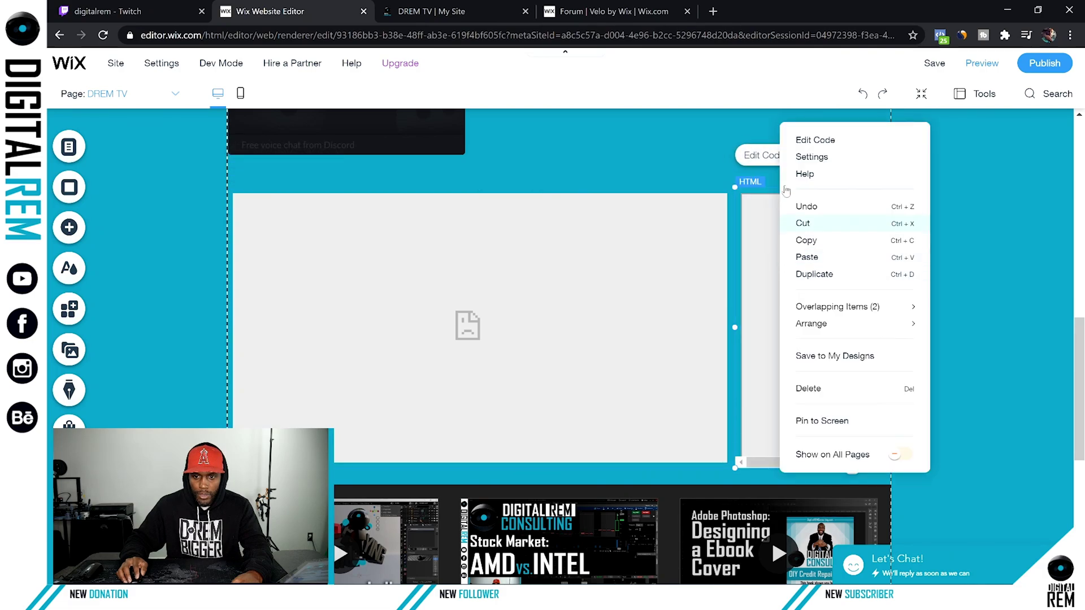
left_click(761, 156)
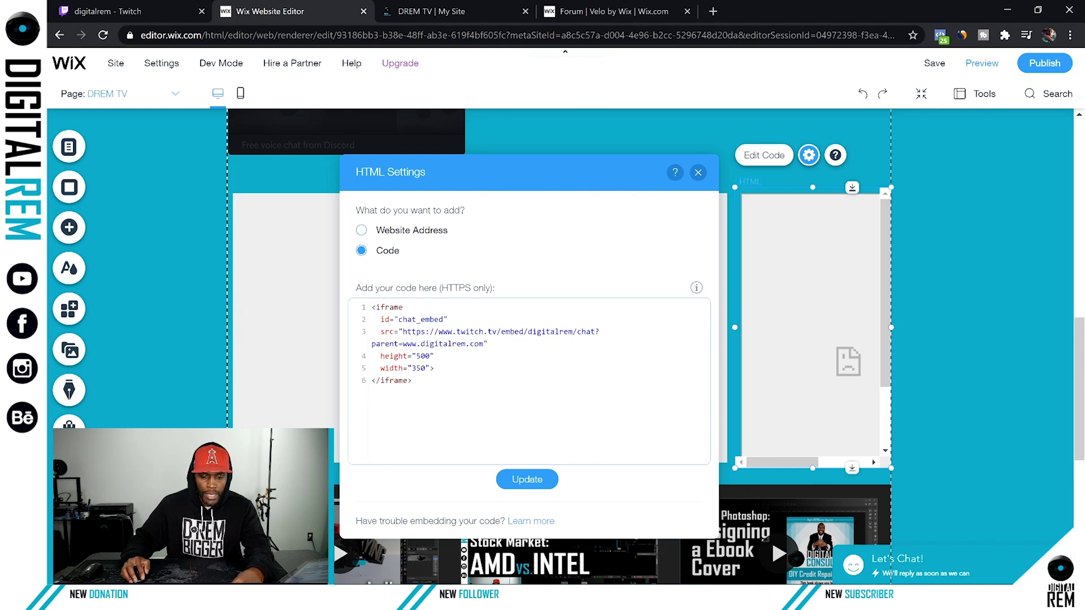
Add the filesusr parent to the chat embed, publish, and view the live DREM TV page
key("ctrl+v")
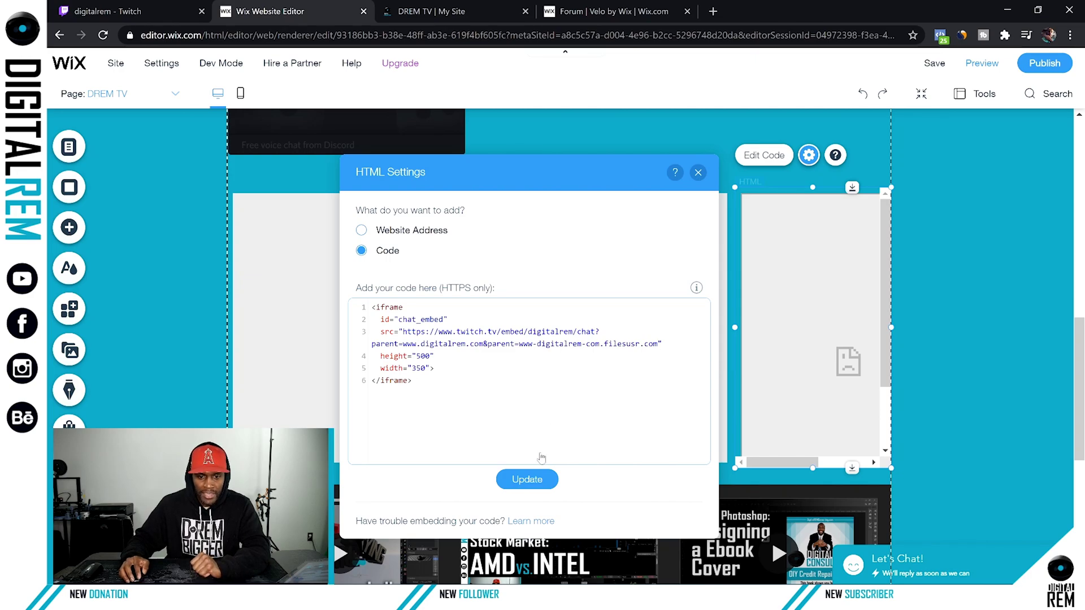
left_click(526, 480)
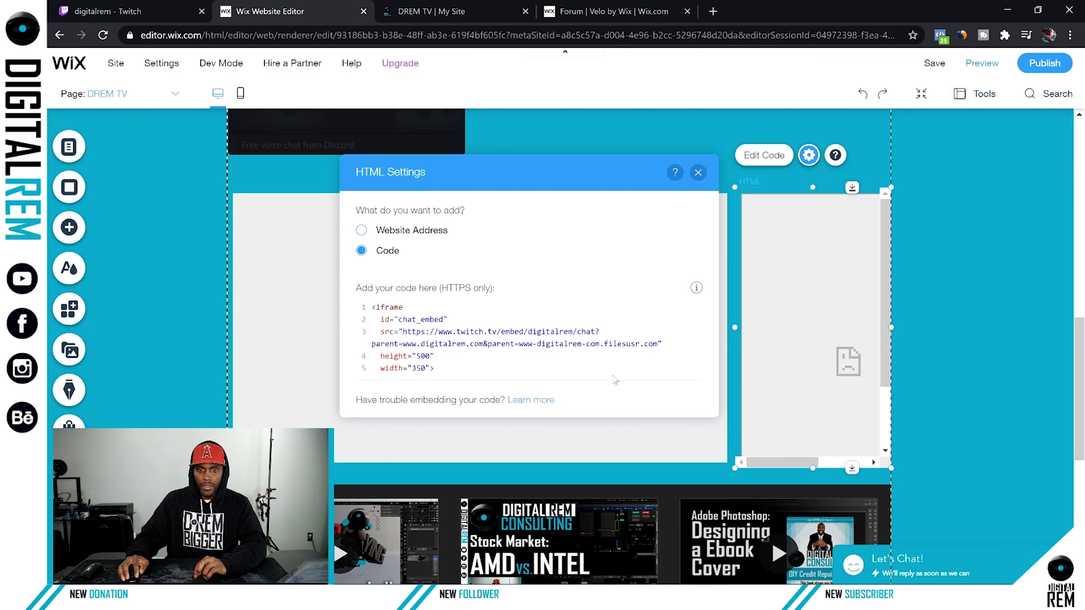
left_click(434, 355)
left_click(526, 479)
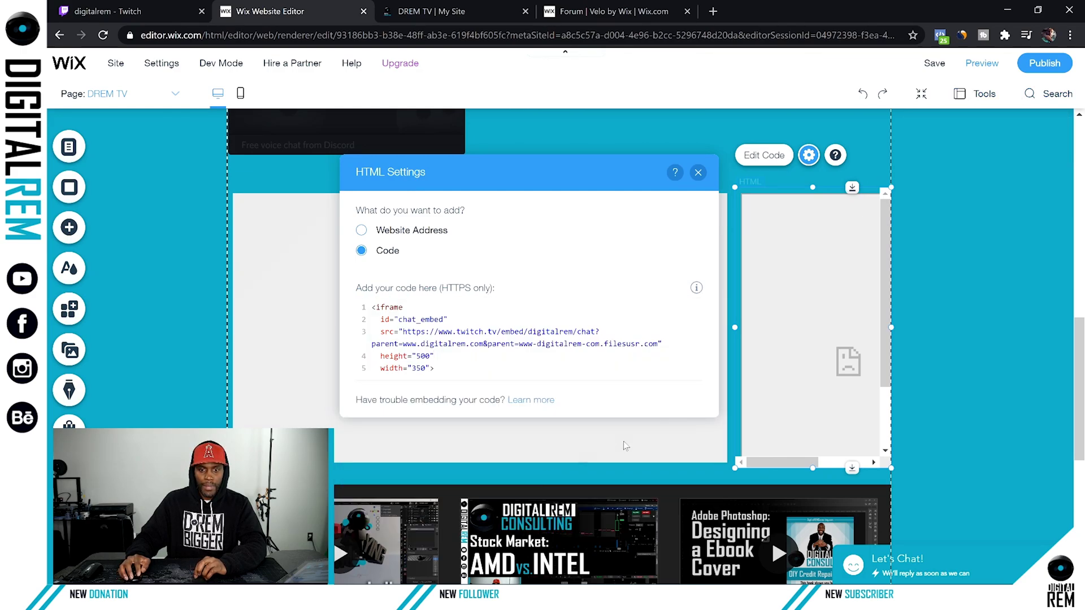
left_click(1035, 66)
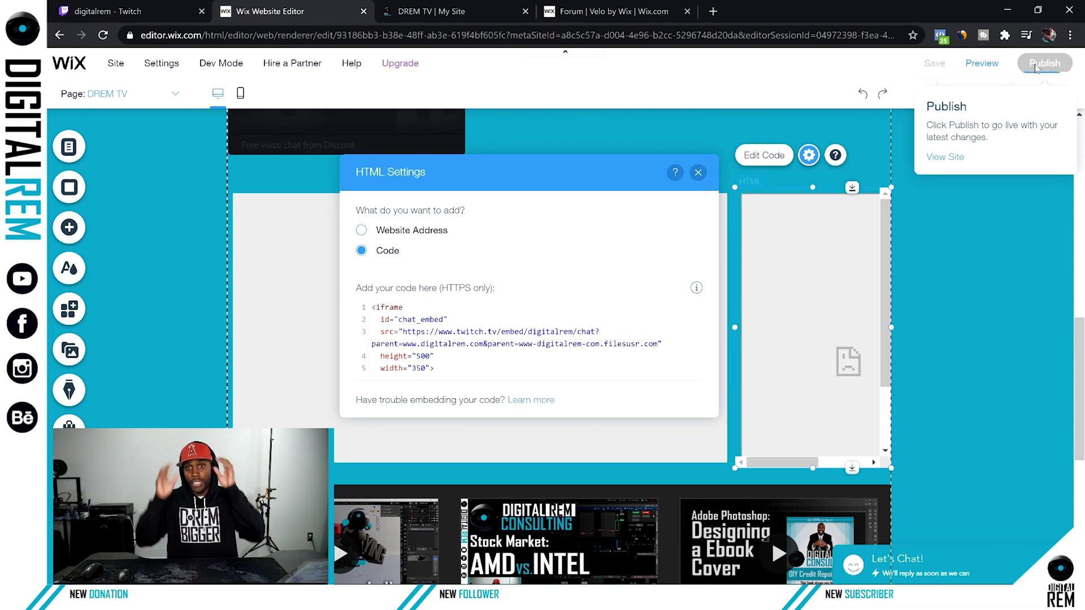
key("ctrl+Tab")
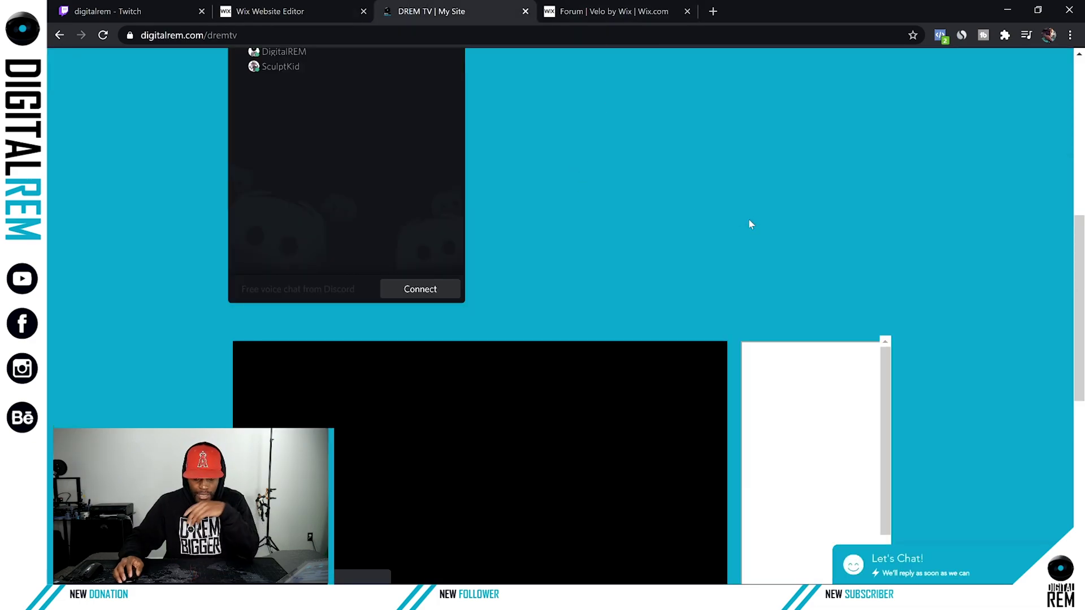
scroll(907, 310, "down", 1)
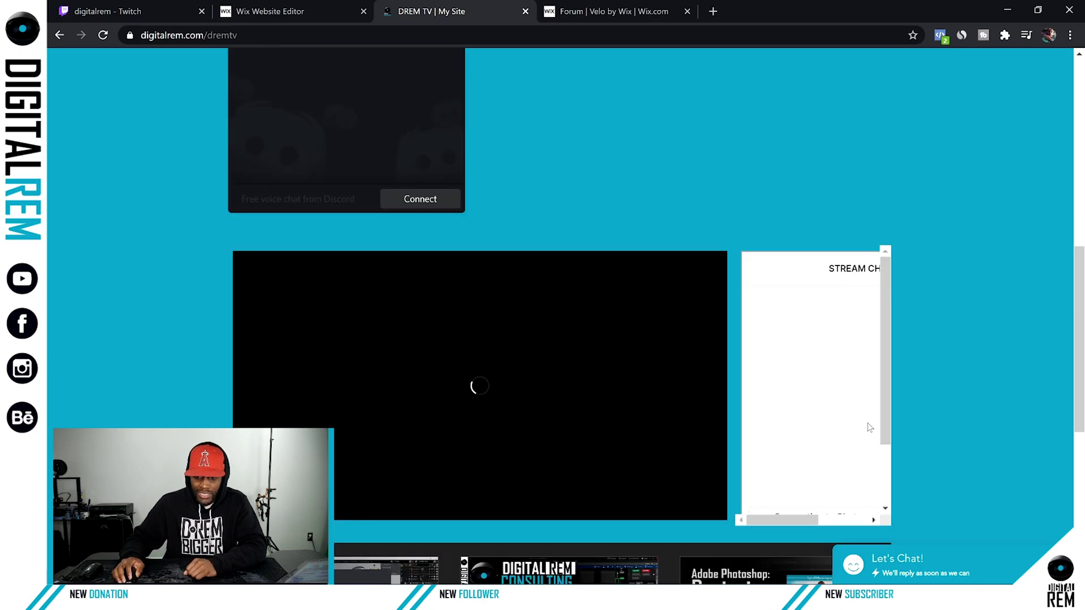
scroll(838, 393, "down", 1)
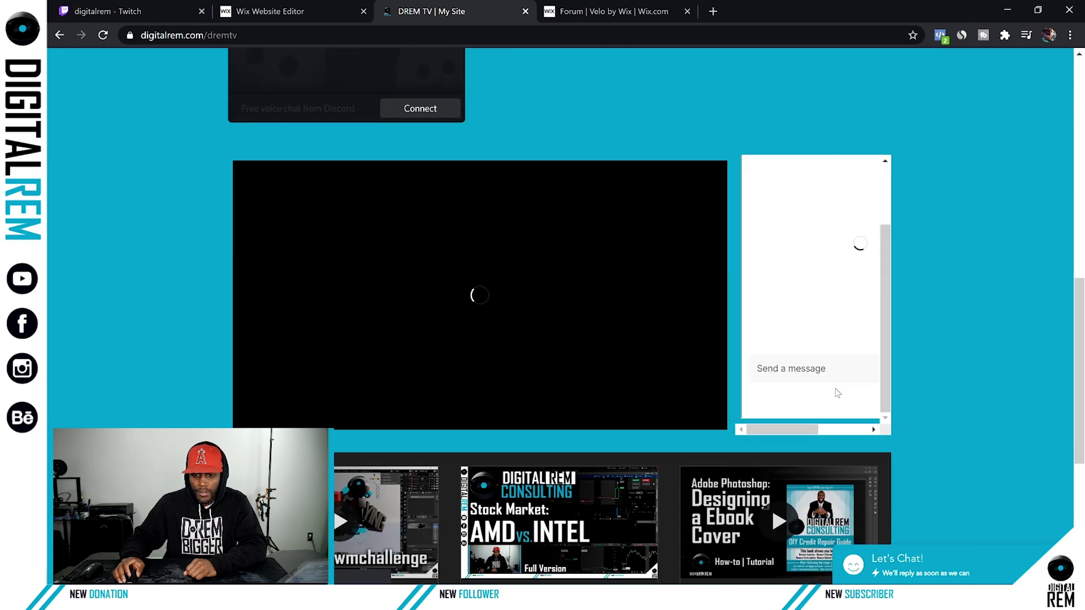